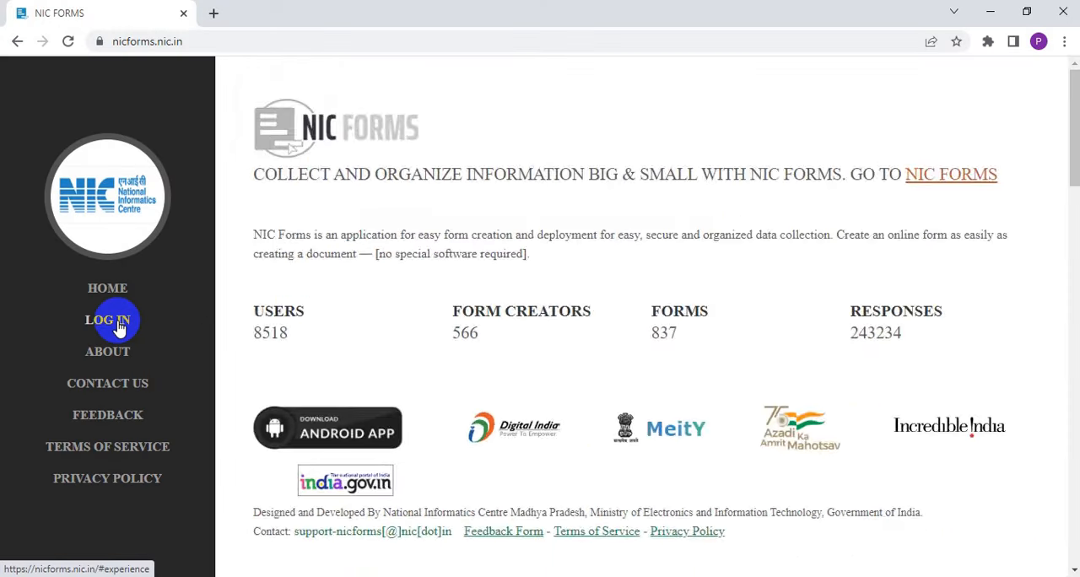
Go to the NIC Forms login and choose OTP as SMS and on Sandes for the two-step authentication
click(361, 165)
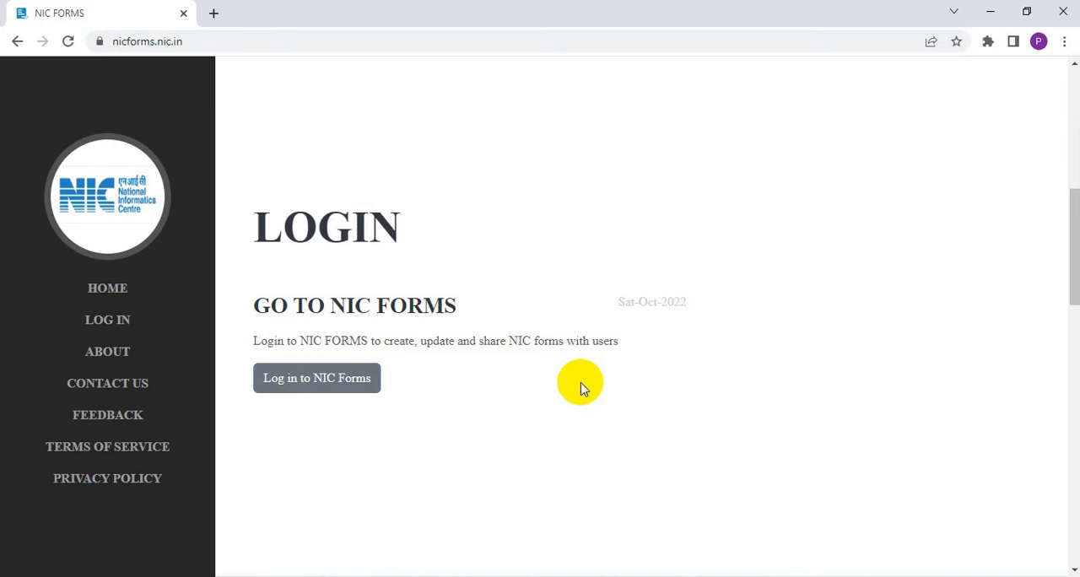
click(367, 380)
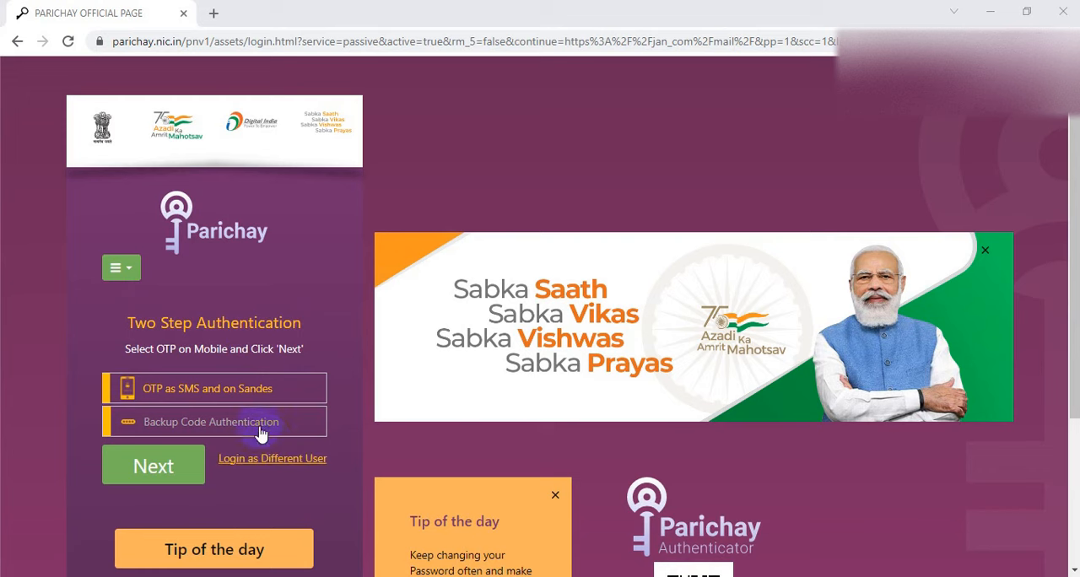
click(232, 391)
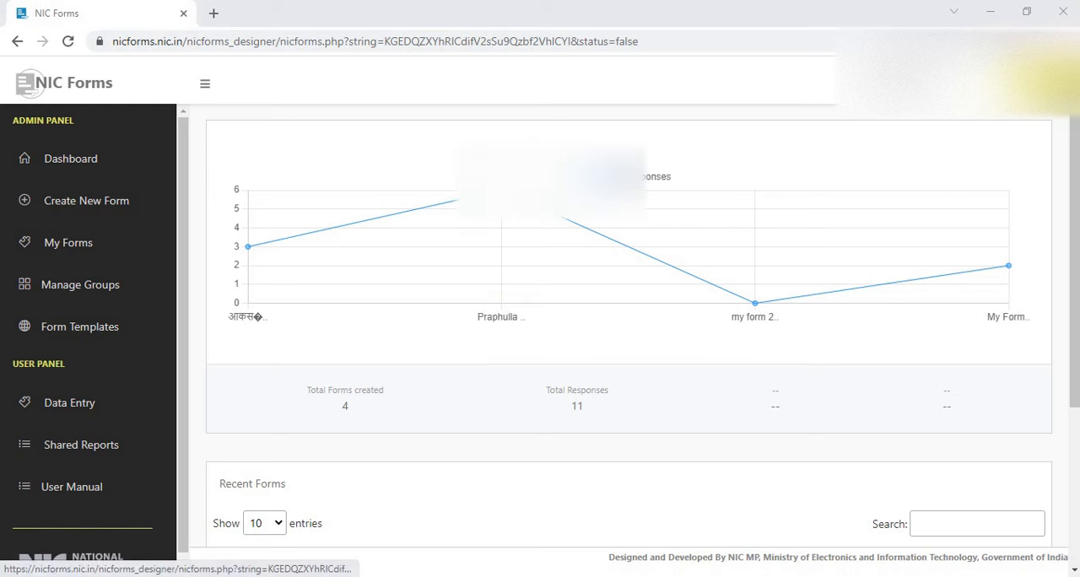
click(1040, 78)
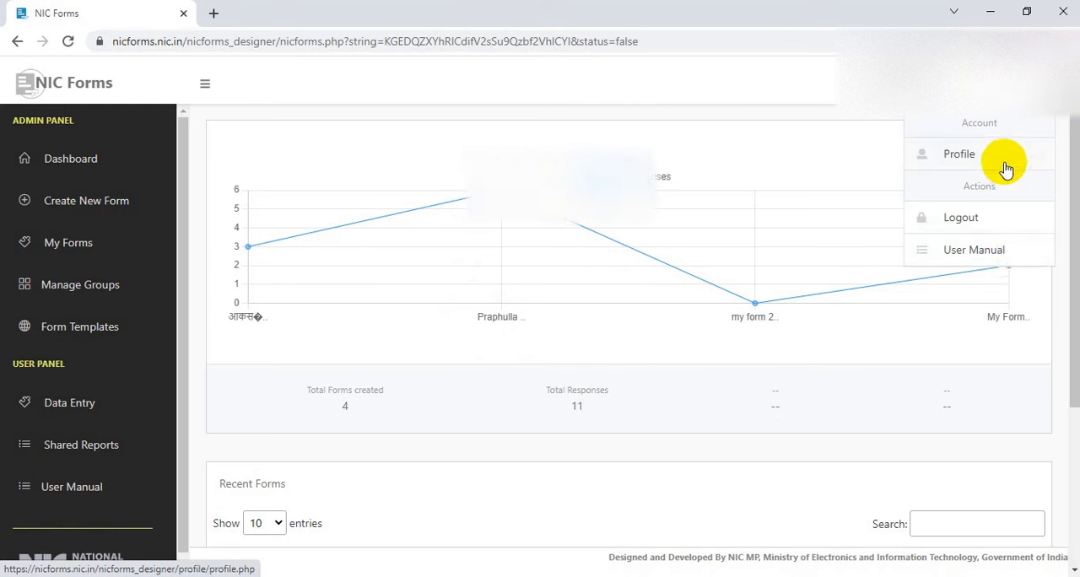
click(884, 163)
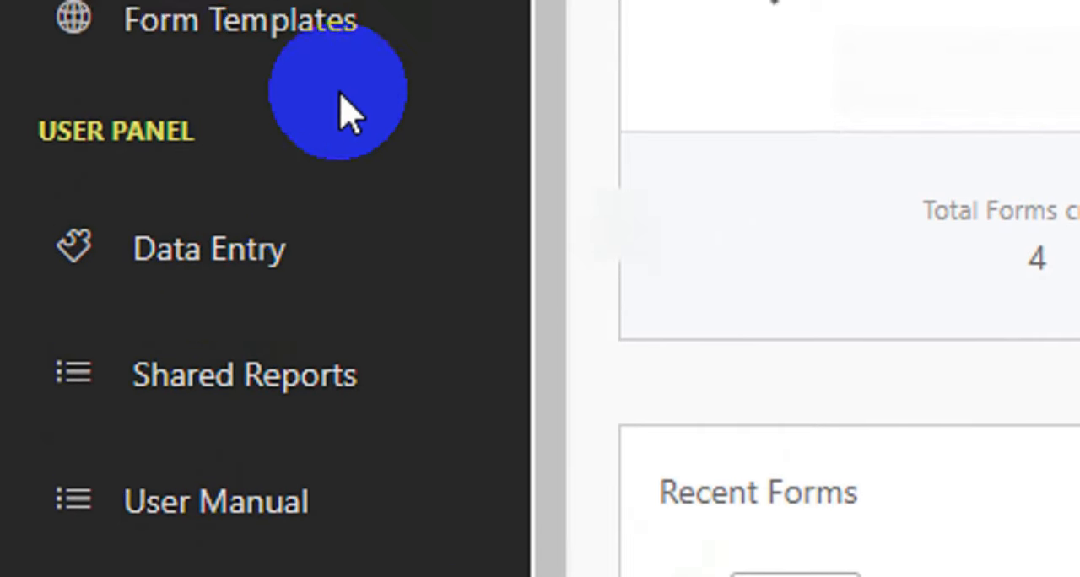
scroll(106, 399, up, 1)
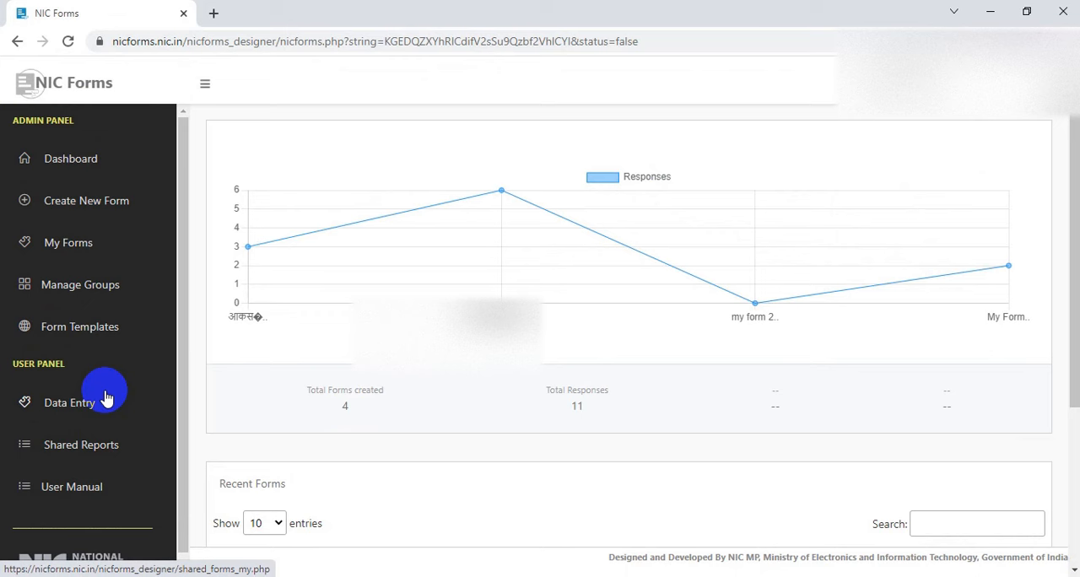
Start a new form titled TestingForm and enter a phone number as the helpdesk details
click(91, 207)
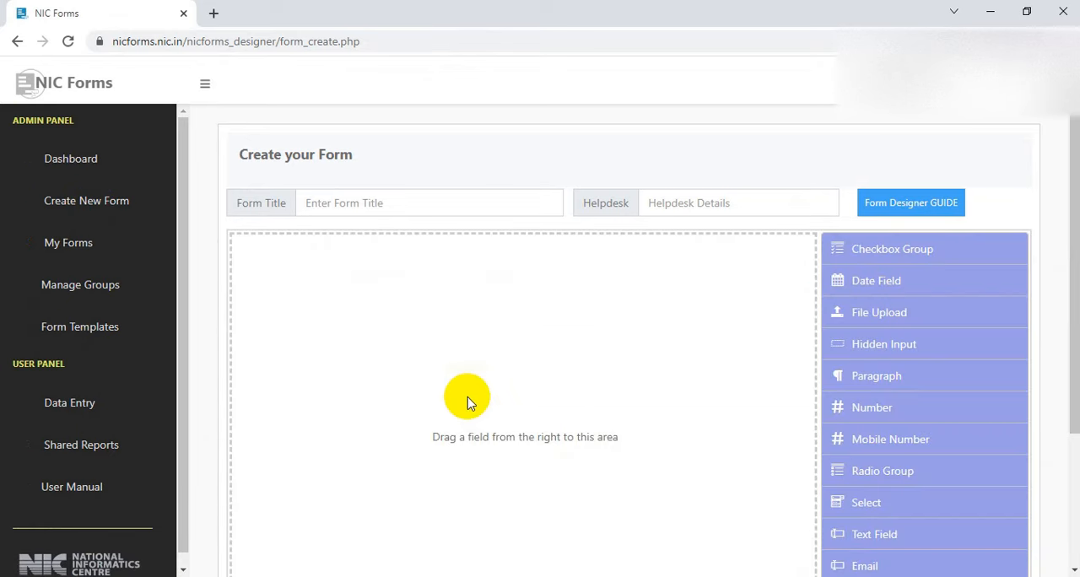
click(375, 202)
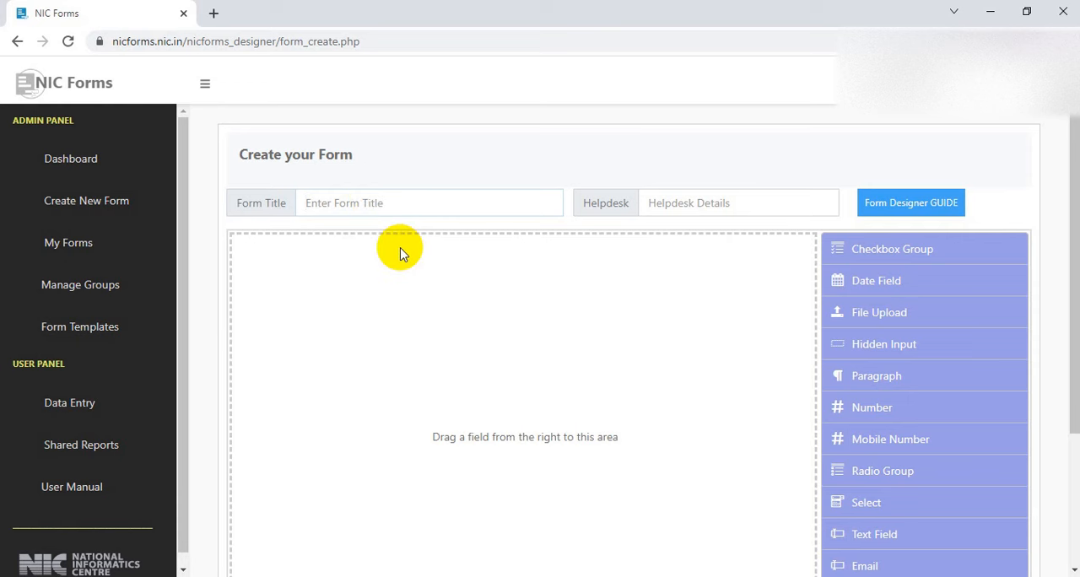
text(TestingForm)
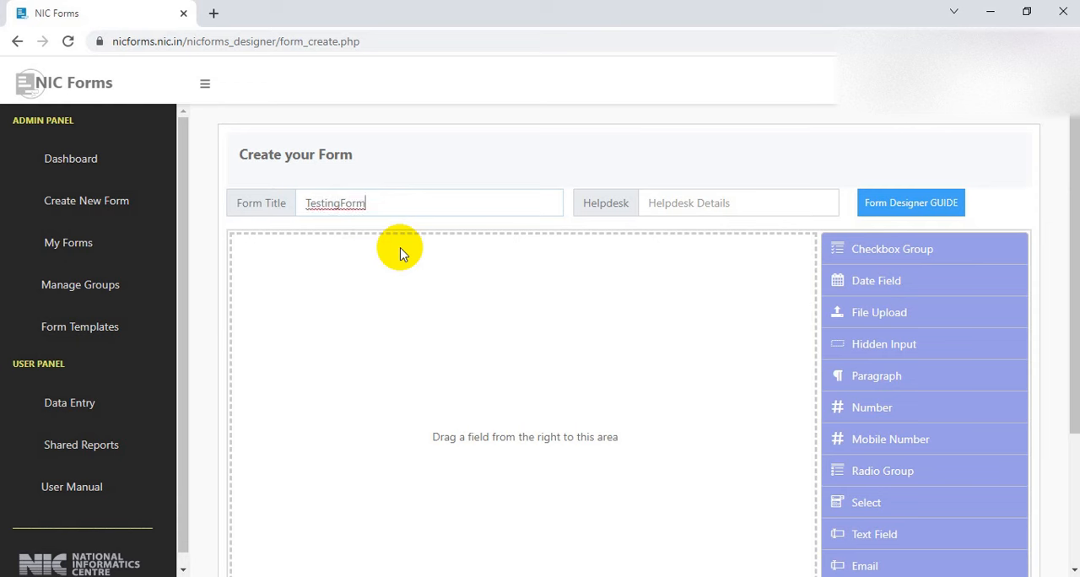
click(674, 201)
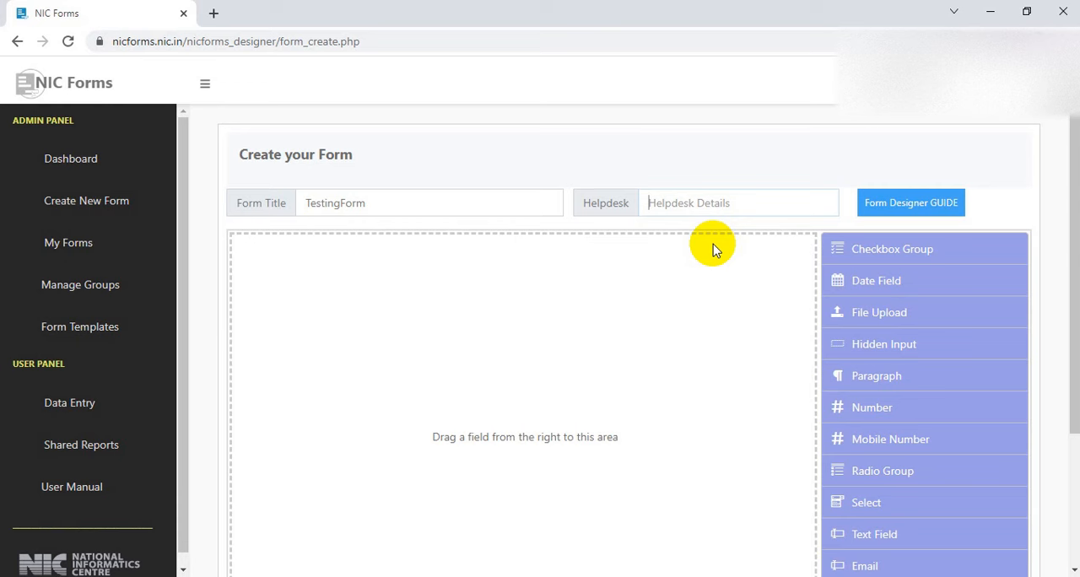
text(9999999999)
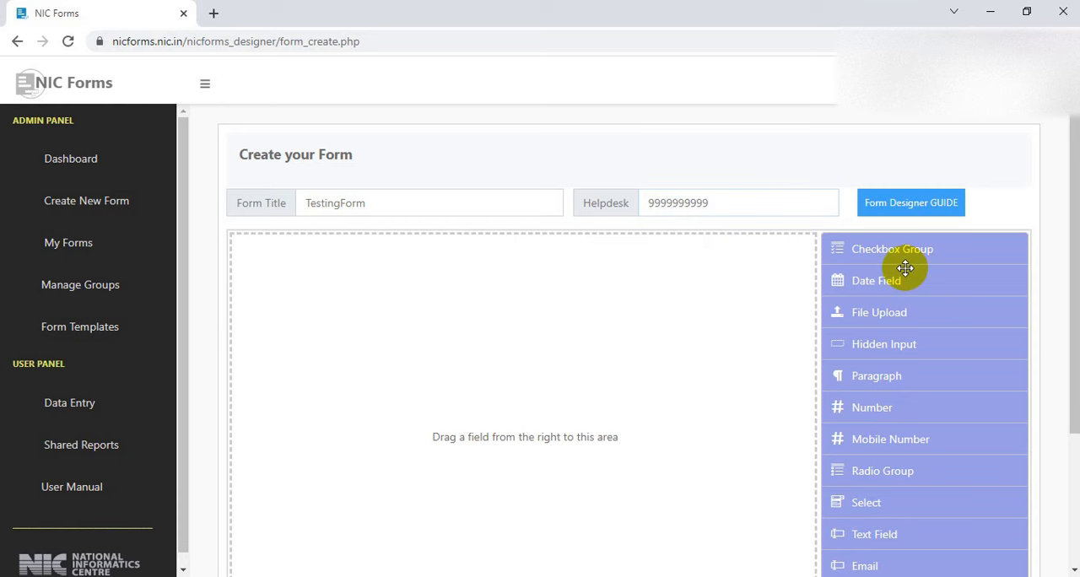
Add a Text Field to the empty form area
scroll(907, 272, down, 1)
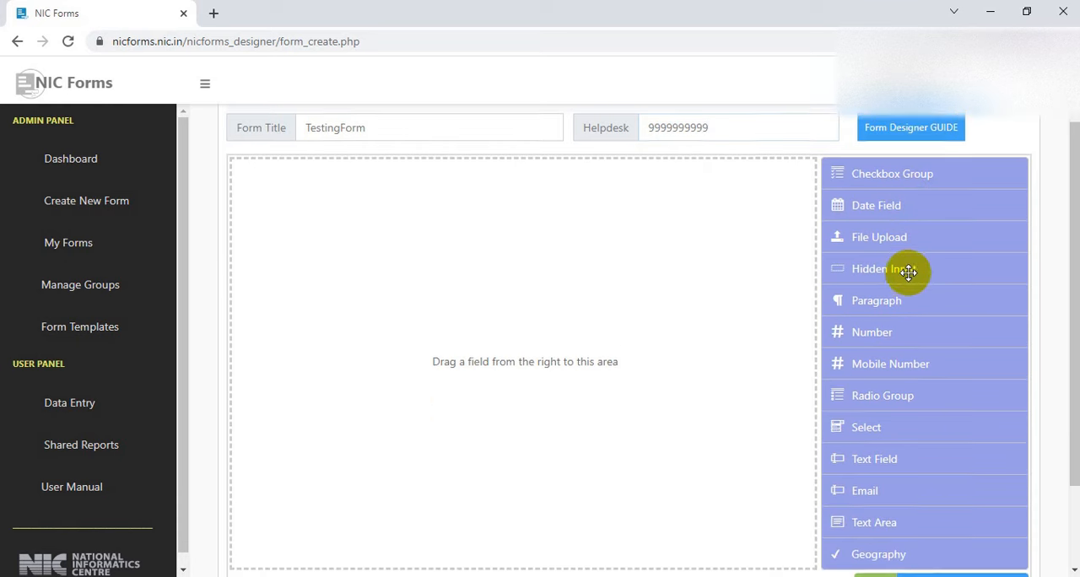
scroll(909, 272, up, 1)
scroll(909, 273, down, 1)
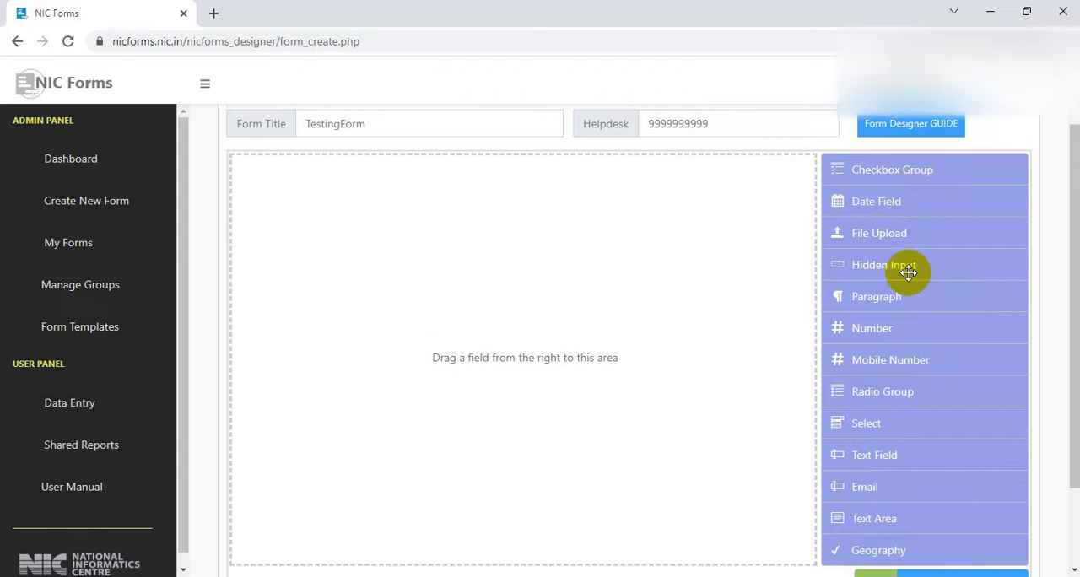
scroll(909, 271, down, 1)
scroll(909, 271, up, 2)
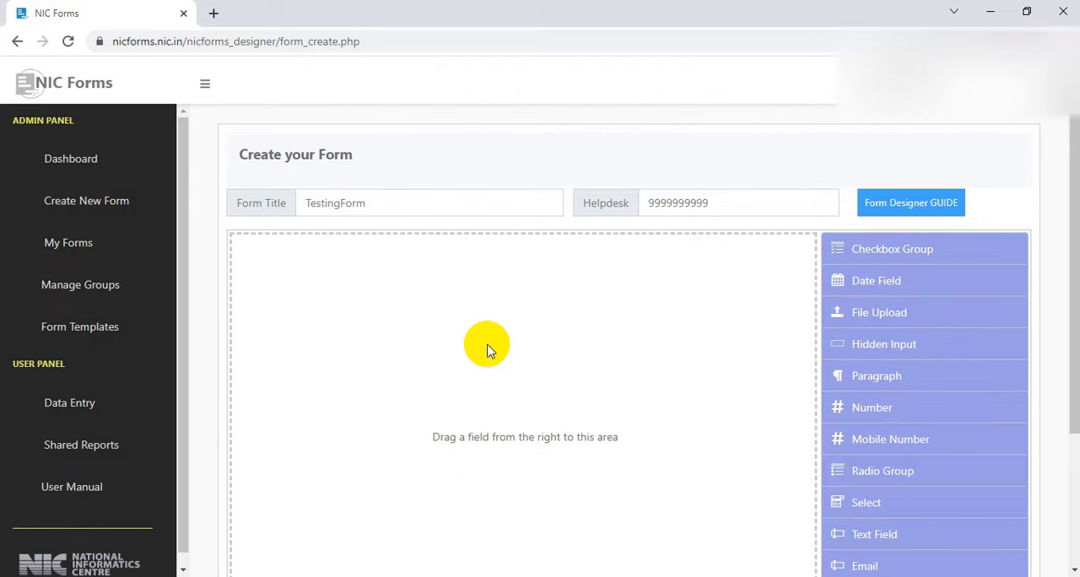
scroll(492, 351, down, 1)
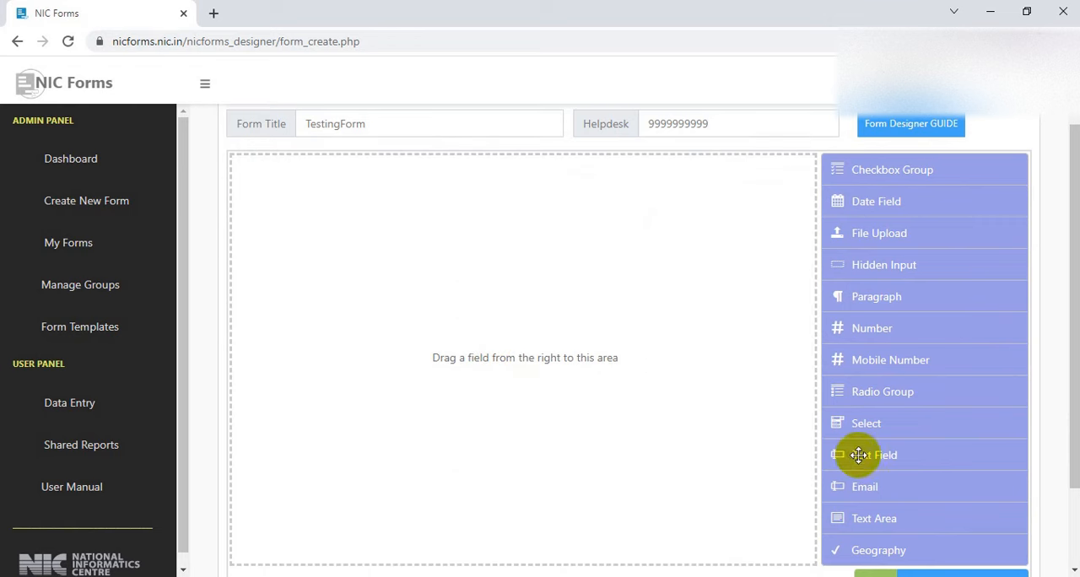
drag(859, 455, 322, 190)
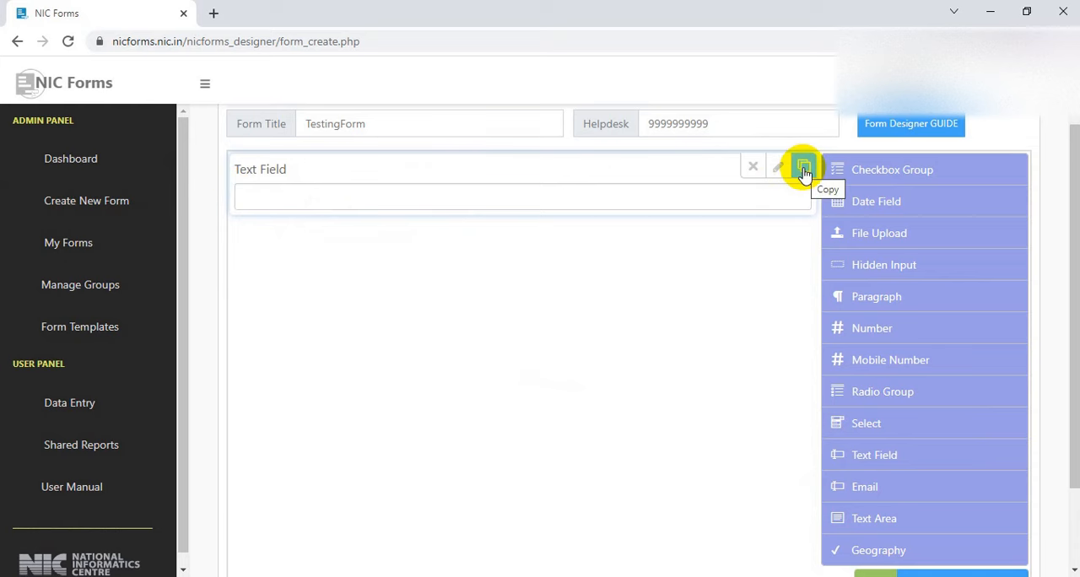
Duplicate the text field and delete the upper one of the two, confirming its removal
click(805, 170)
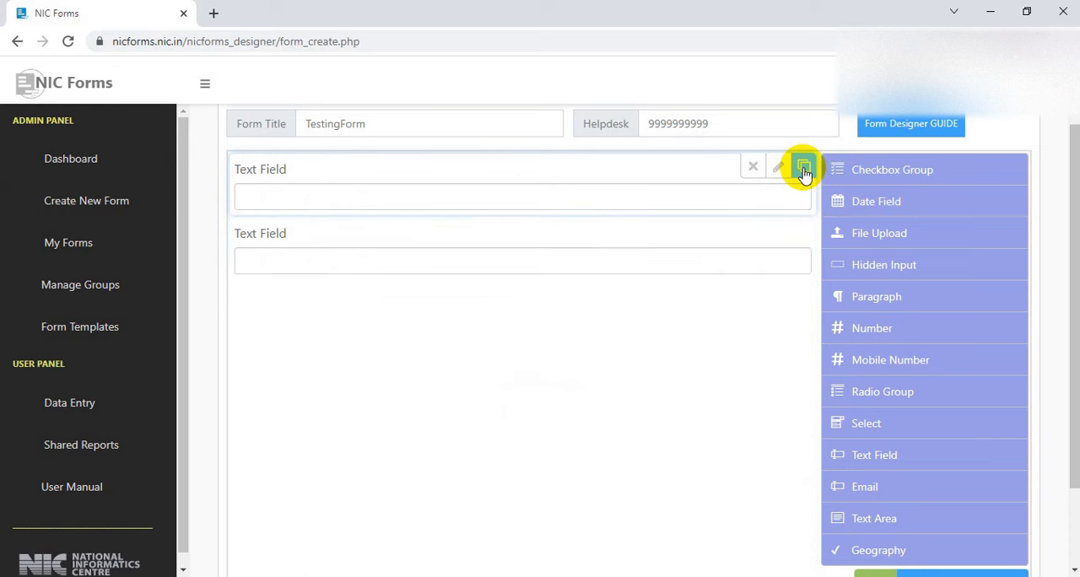
click(754, 169)
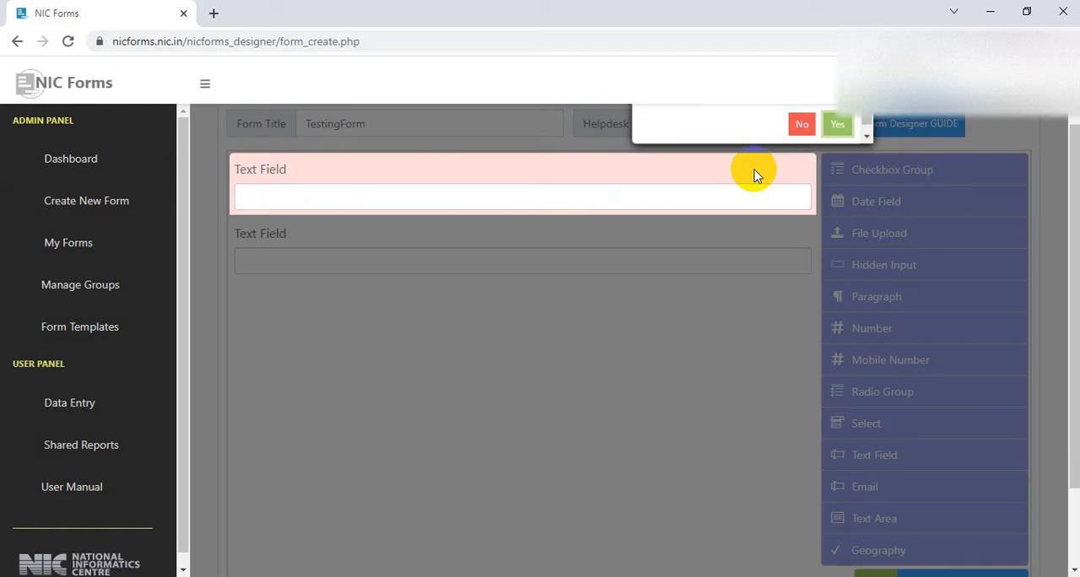
scroll(757, 175, up, 1)
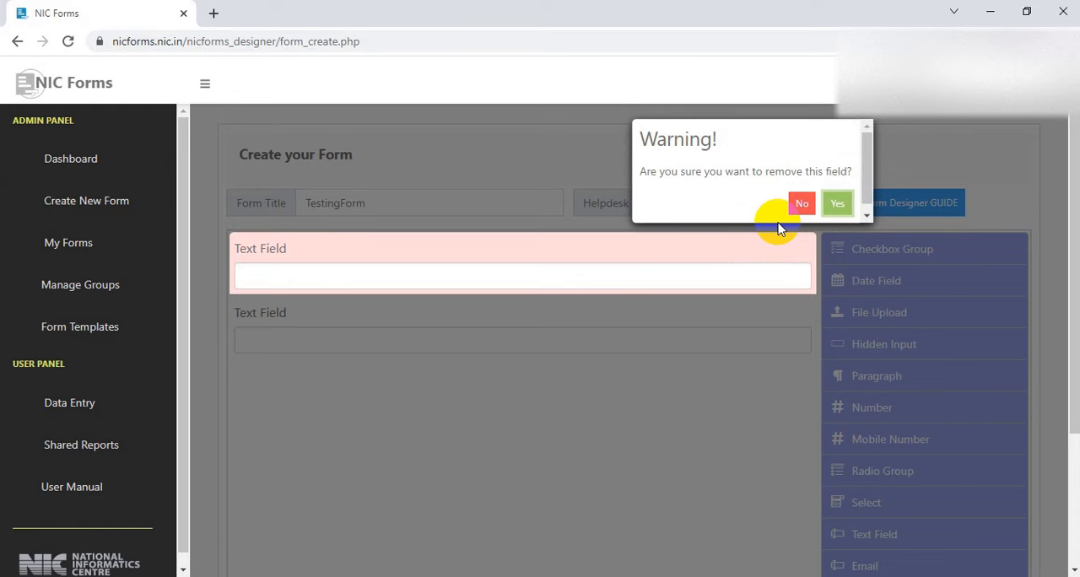
click(838, 203)
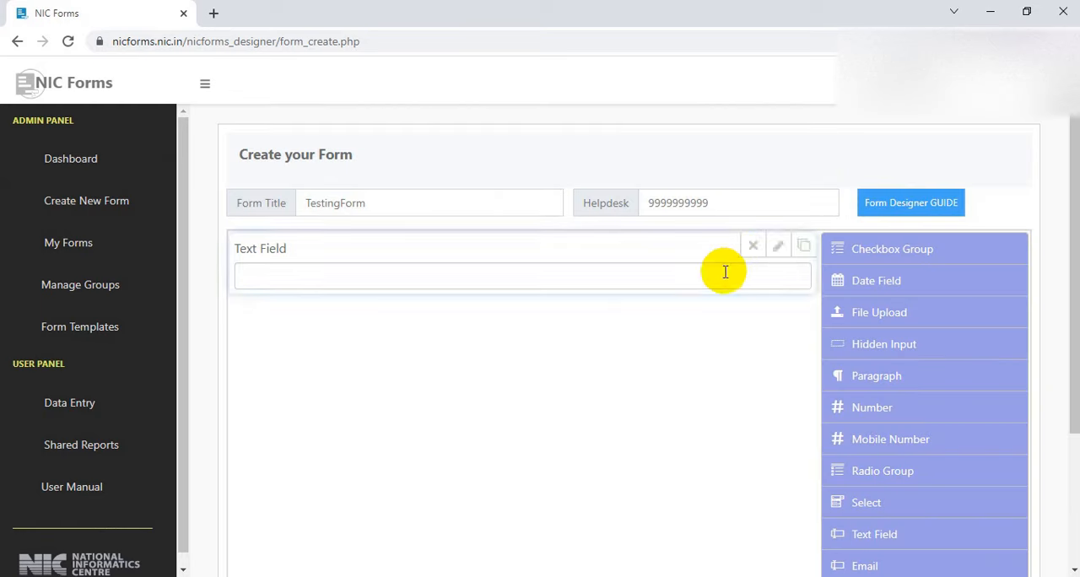
Duplicate the text field and make the first one a required field labelled Name
click(804, 247)
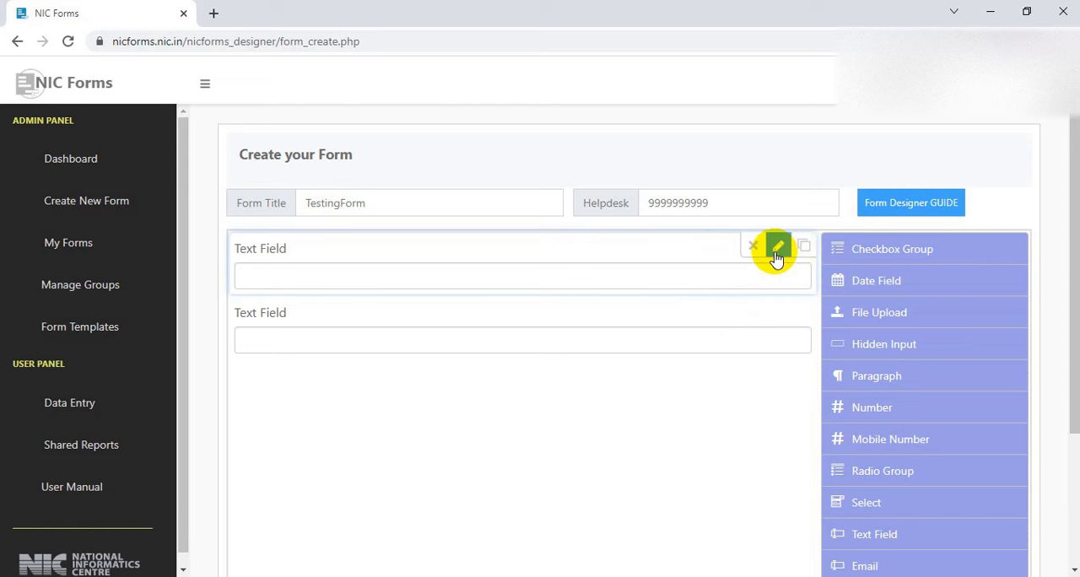
click(778, 253)
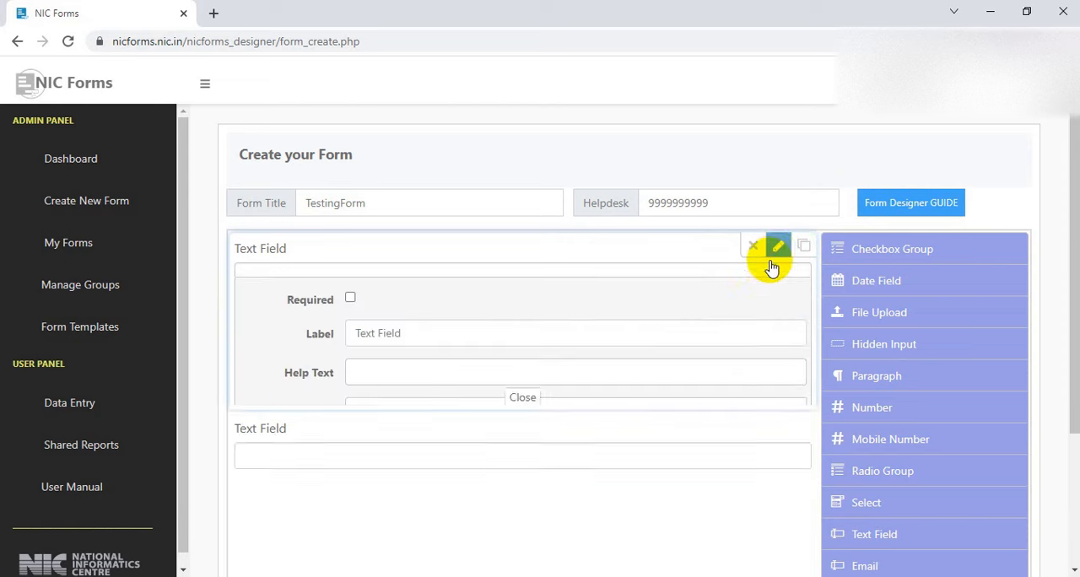
click(352, 286)
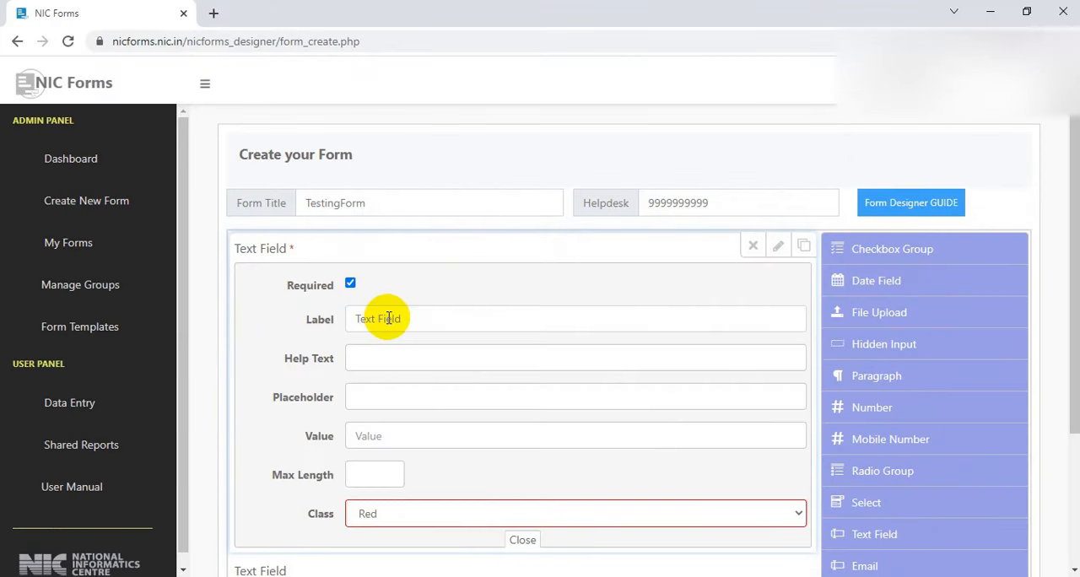
drag(389, 318, 329, 325)
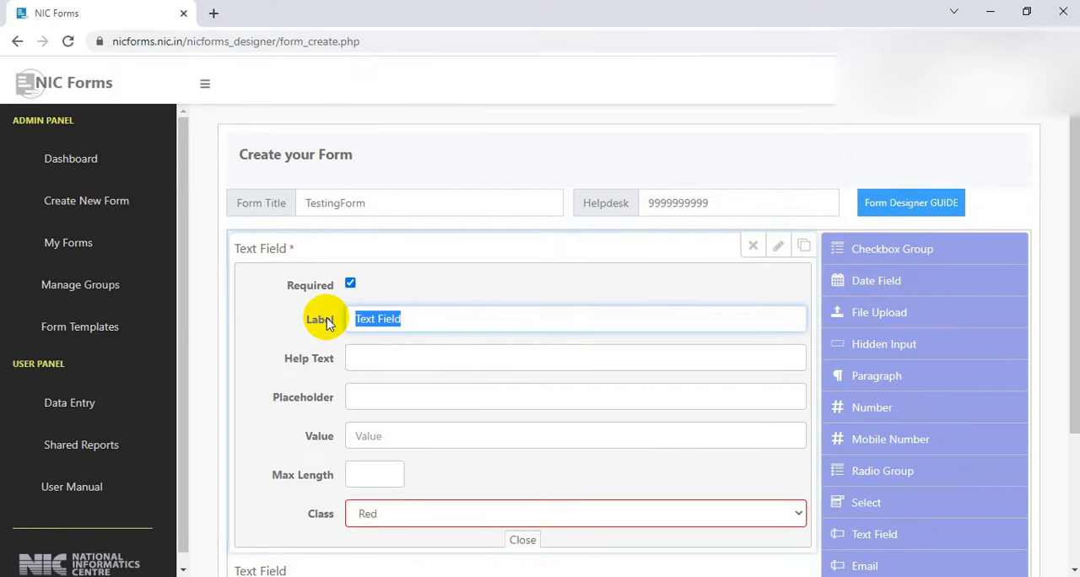
text(Name)
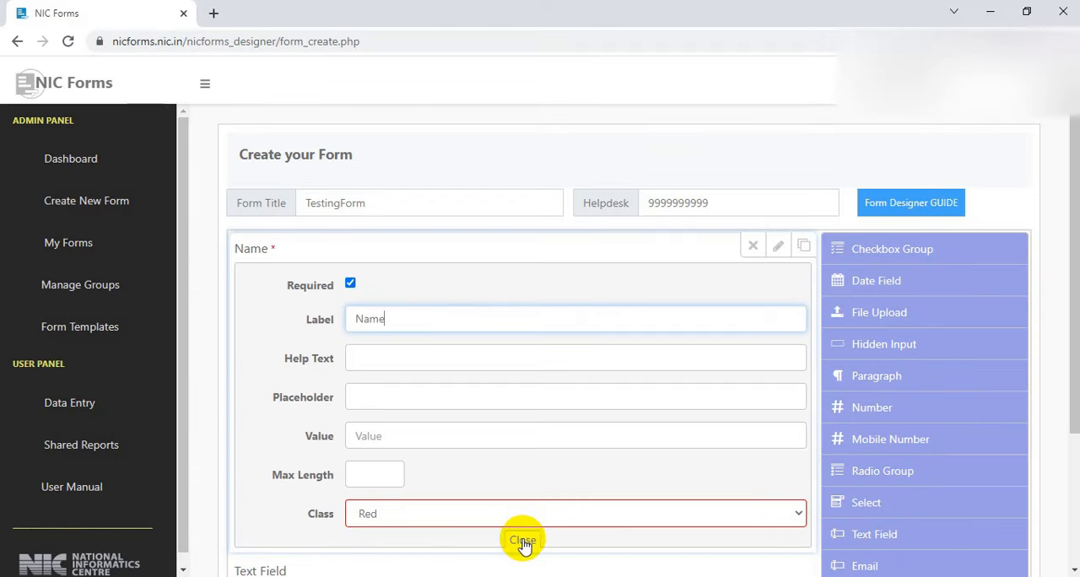
scroll(524, 532, down, 1)
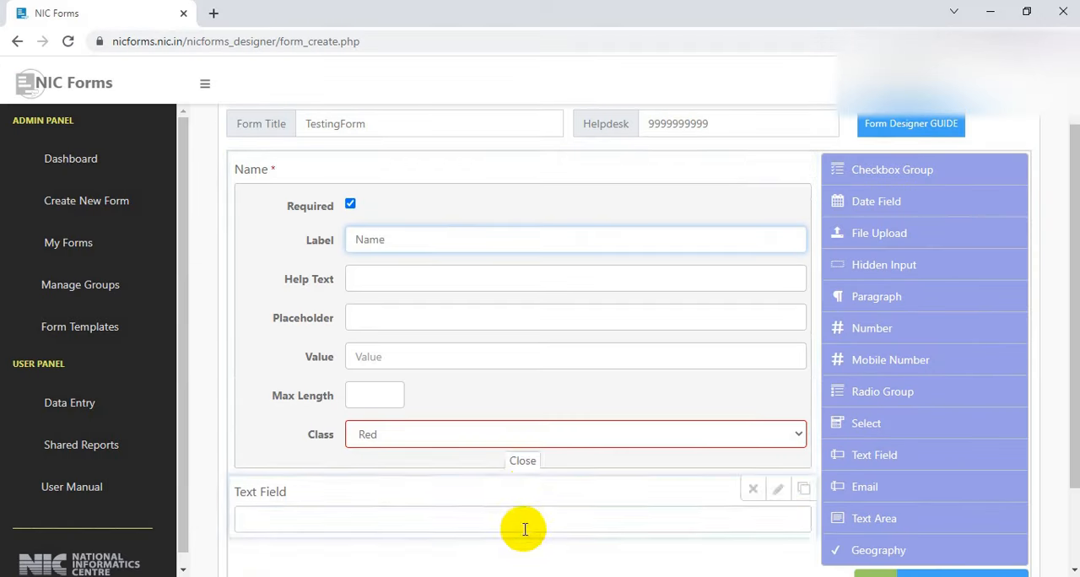
click(524, 460)
Set the label of the second text field to Designation and close its settings
scroll(258, 338, up, 1)
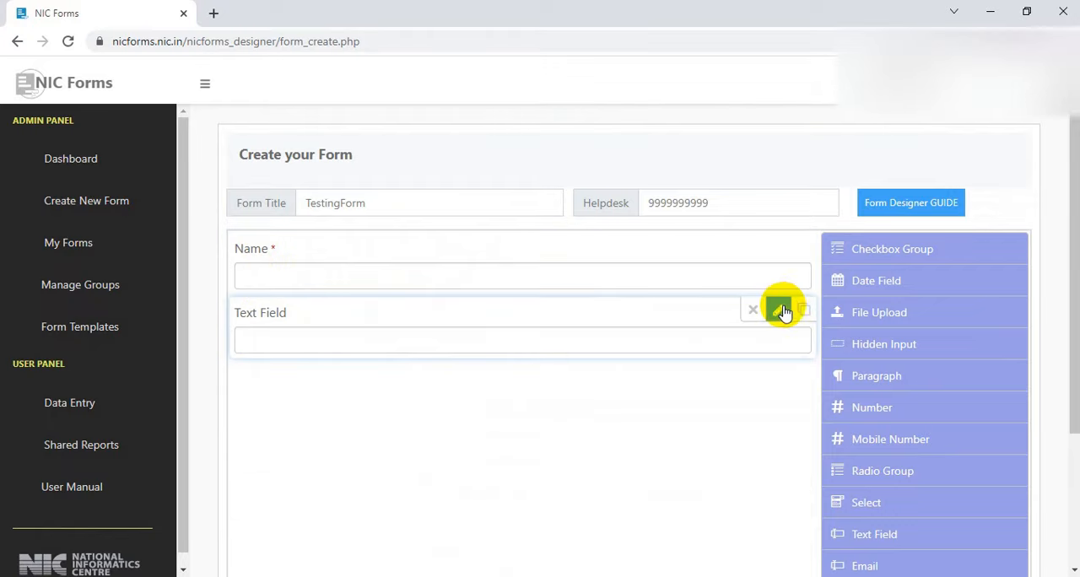
click(777, 310)
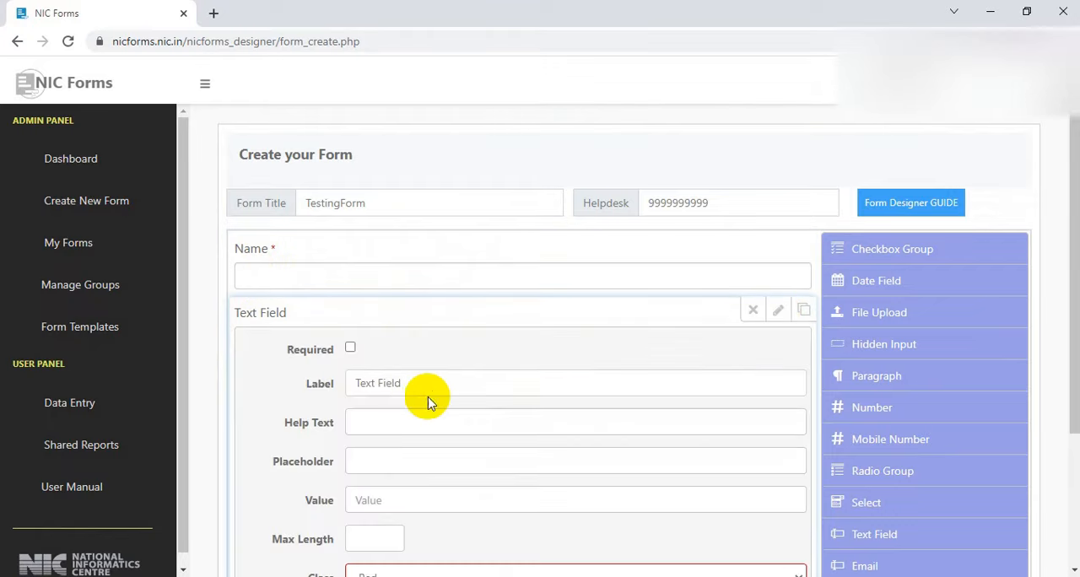
click(435, 386)
drag(434, 386, 314, 384)
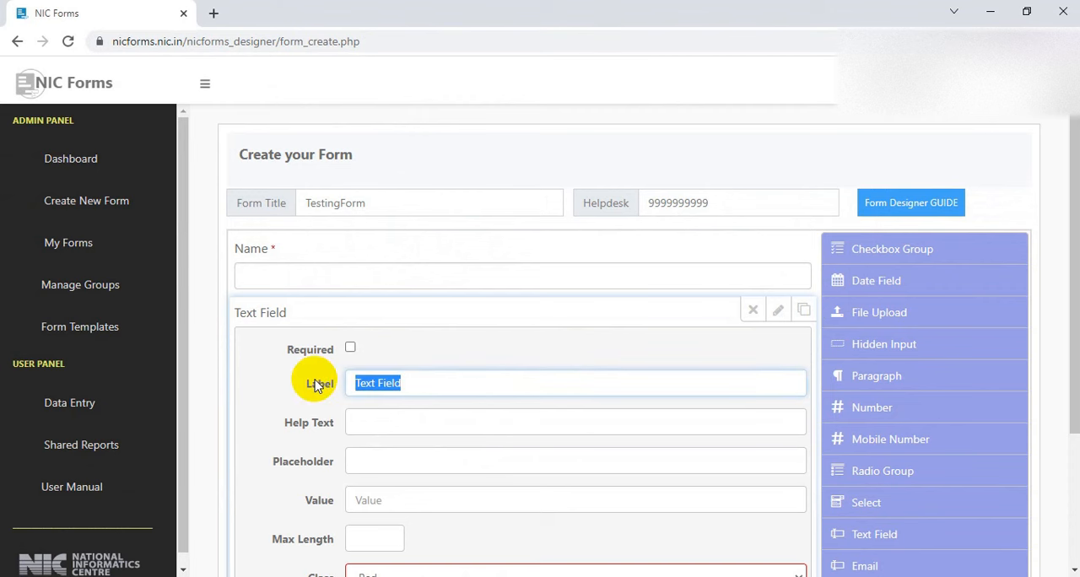
text(d)
key(BackSpace)
text(D)
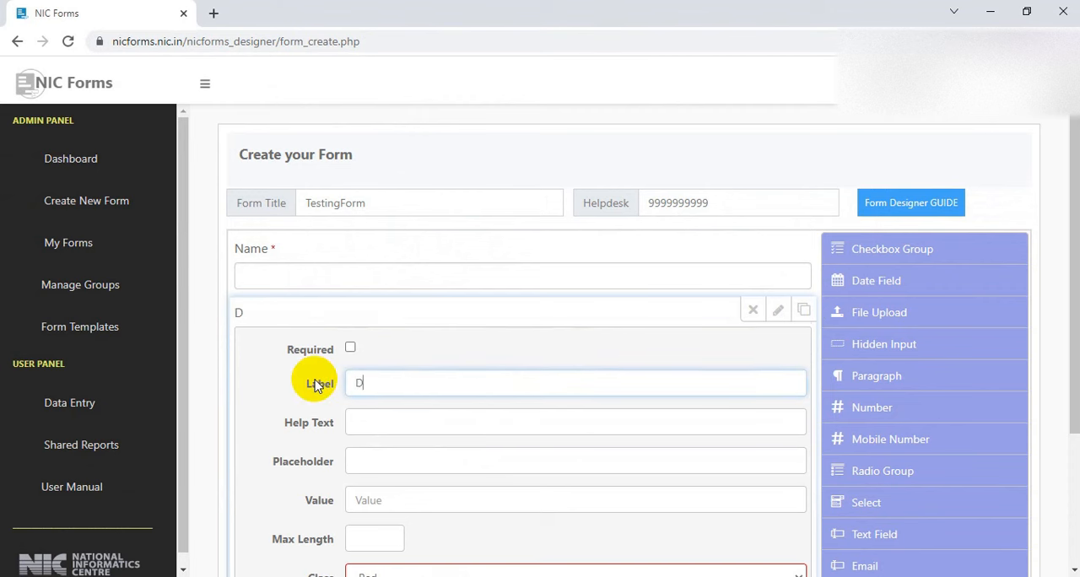
text(esignation)
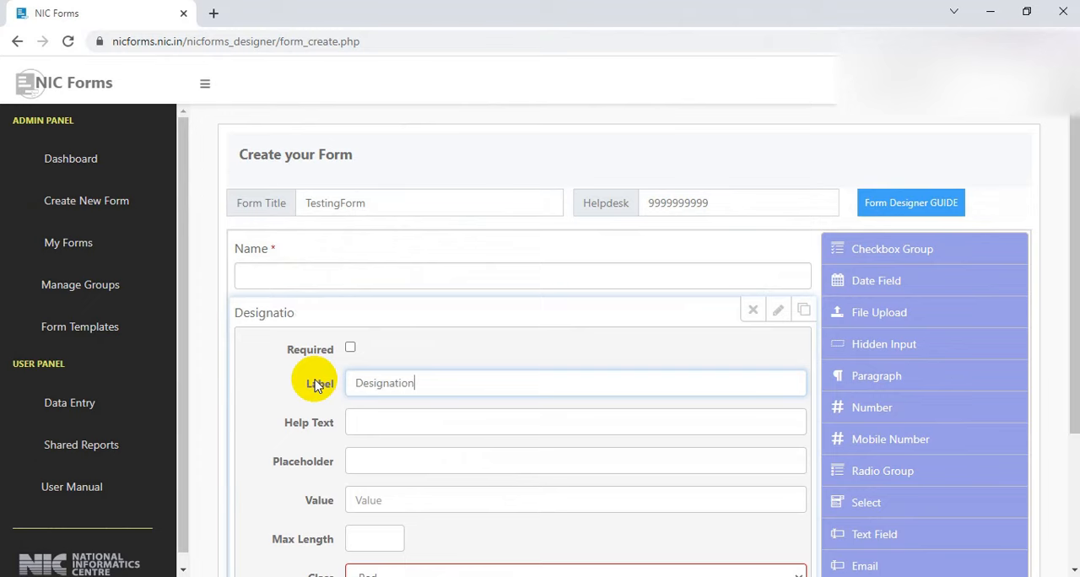
scroll(405, 454, down, 1)
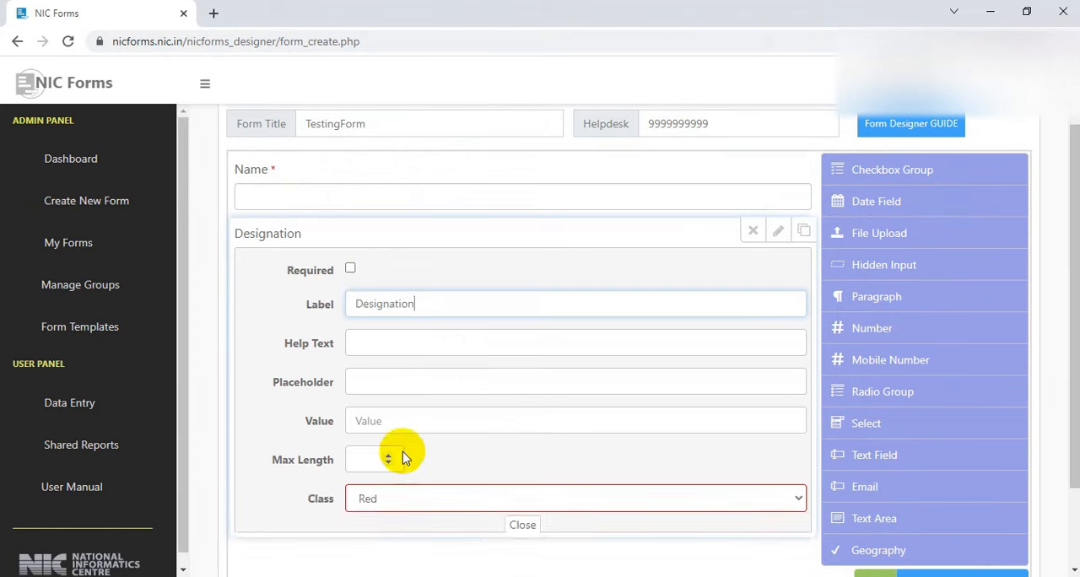
click(520, 525)
Add a Mobile Number field below the Designation field
scroll(475, 437, up, 1)
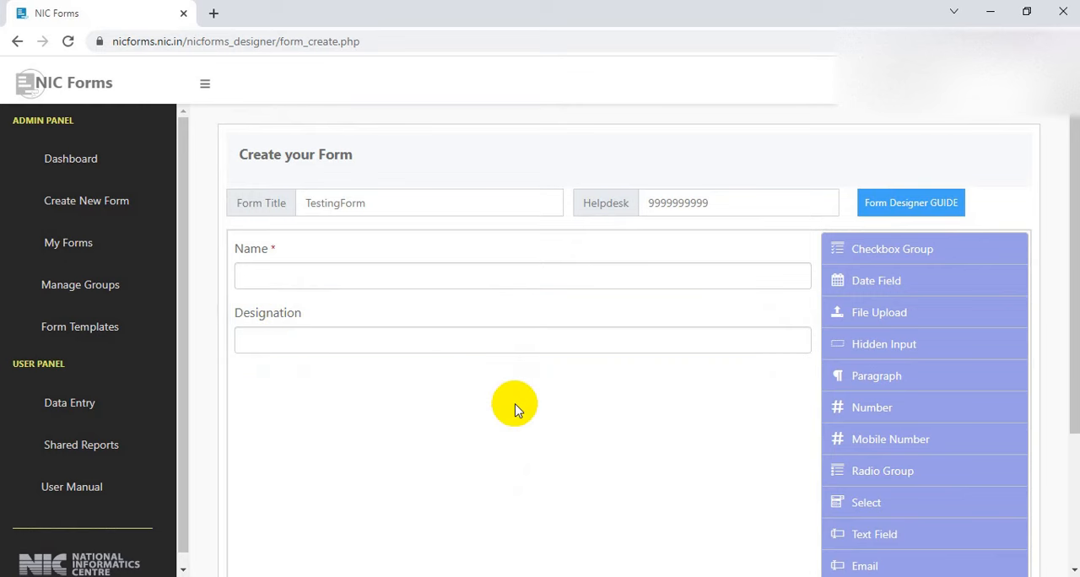
scroll(516, 409, down, 1)
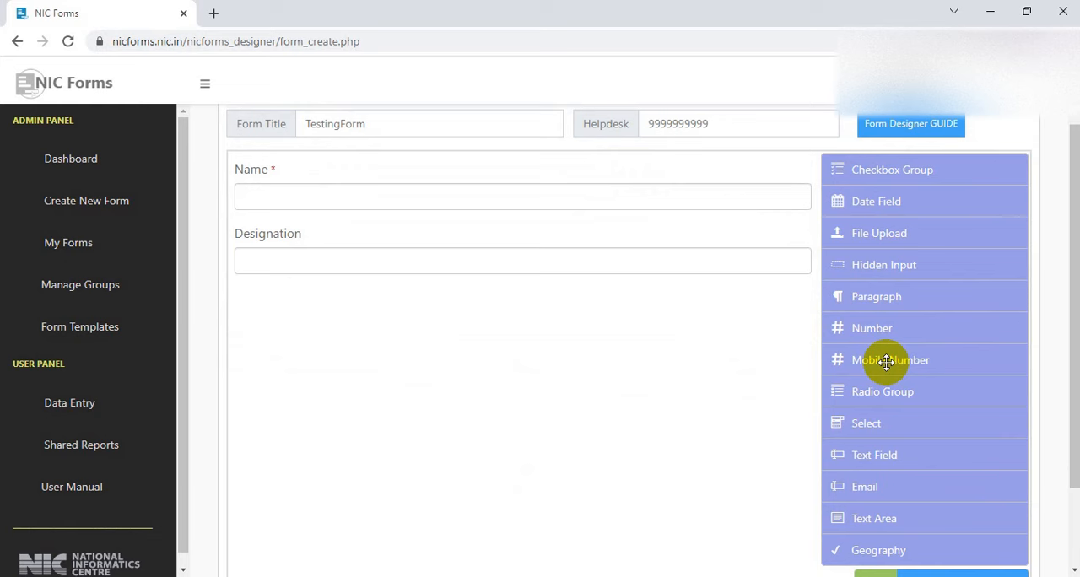
drag(885, 360, 471, 375)
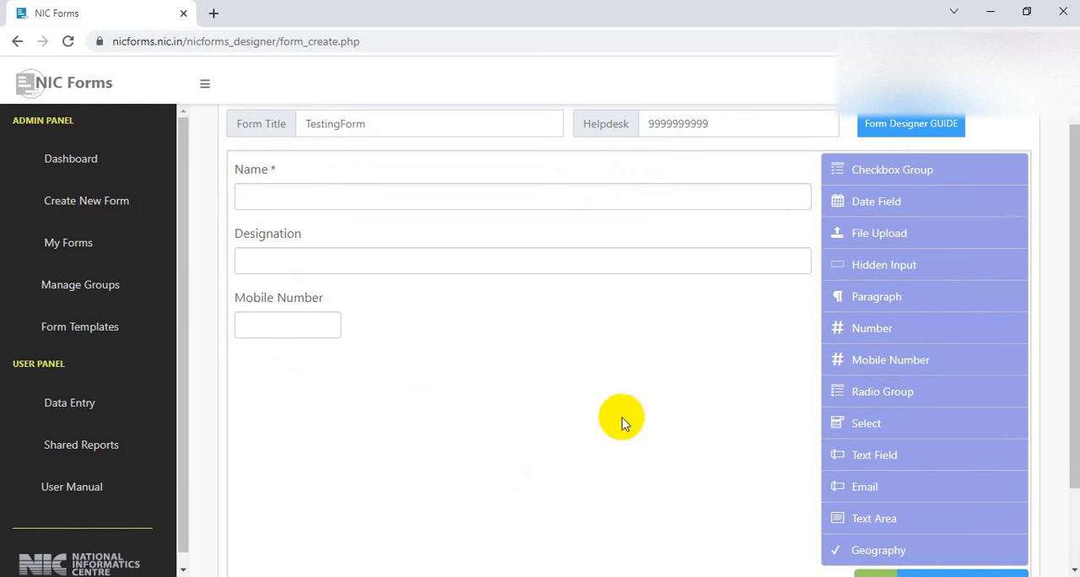
Add an Email field and a Text Area field below the Mobile Number field
drag(878, 484, 388, 413)
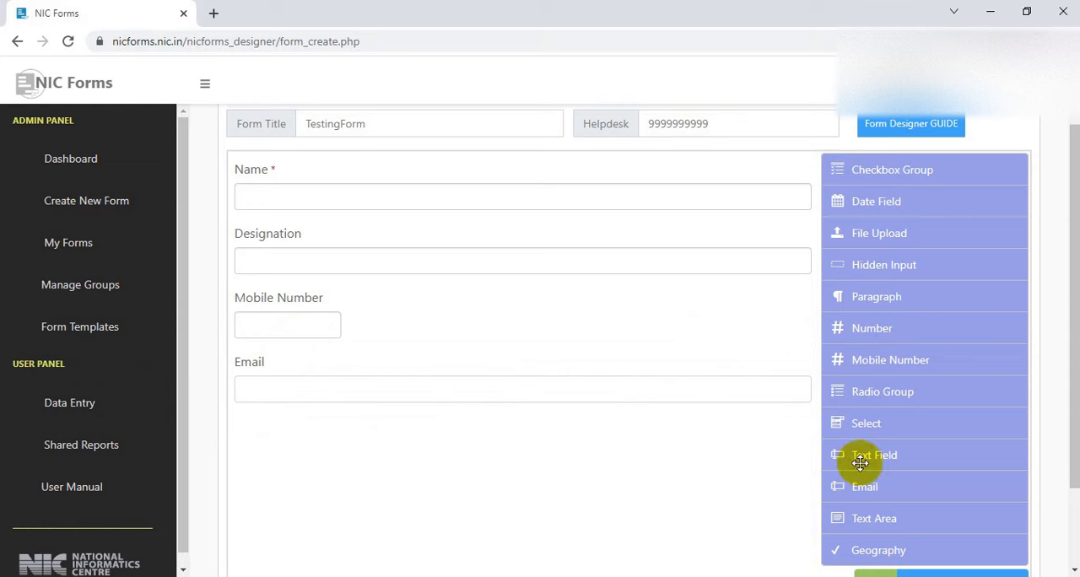
drag(875, 517, 456, 508)
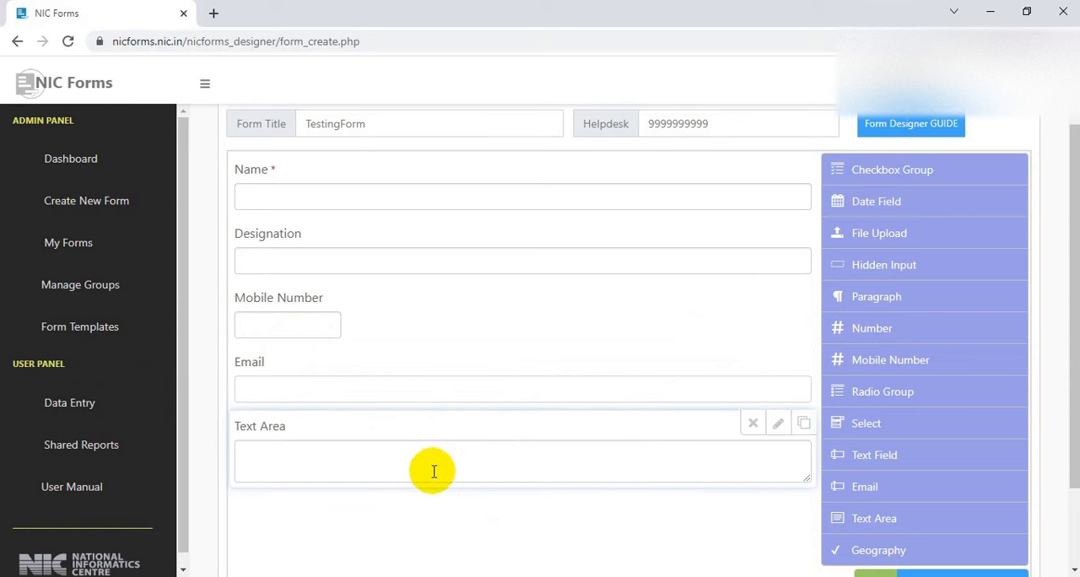
Label the text area Reason, make it a required field and close its settings
mouse_move(808, 435)
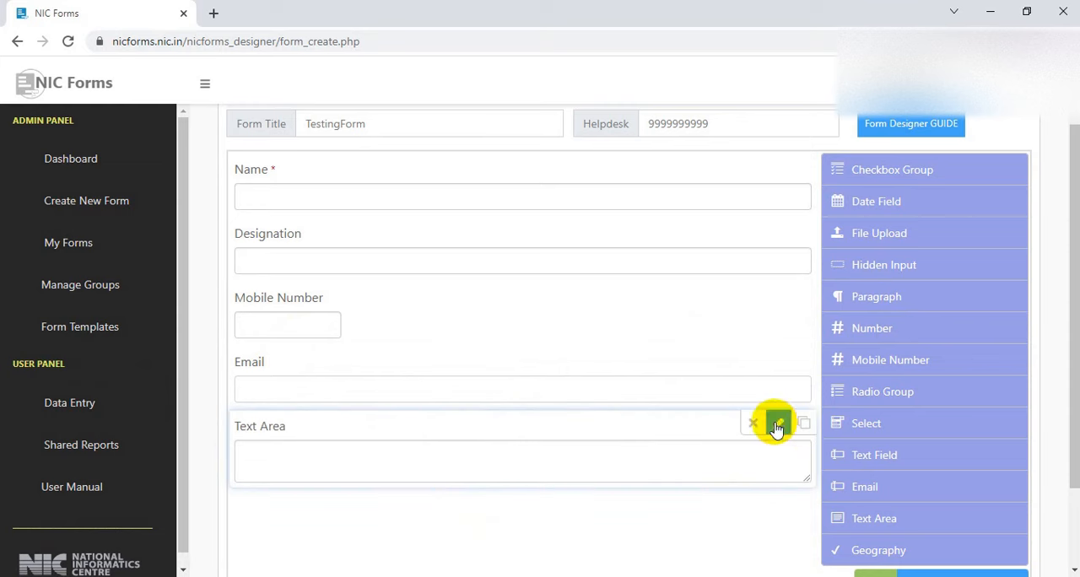
click(777, 423)
scroll(482, 463, down, 2)
drag(429, 341, 321, 338)
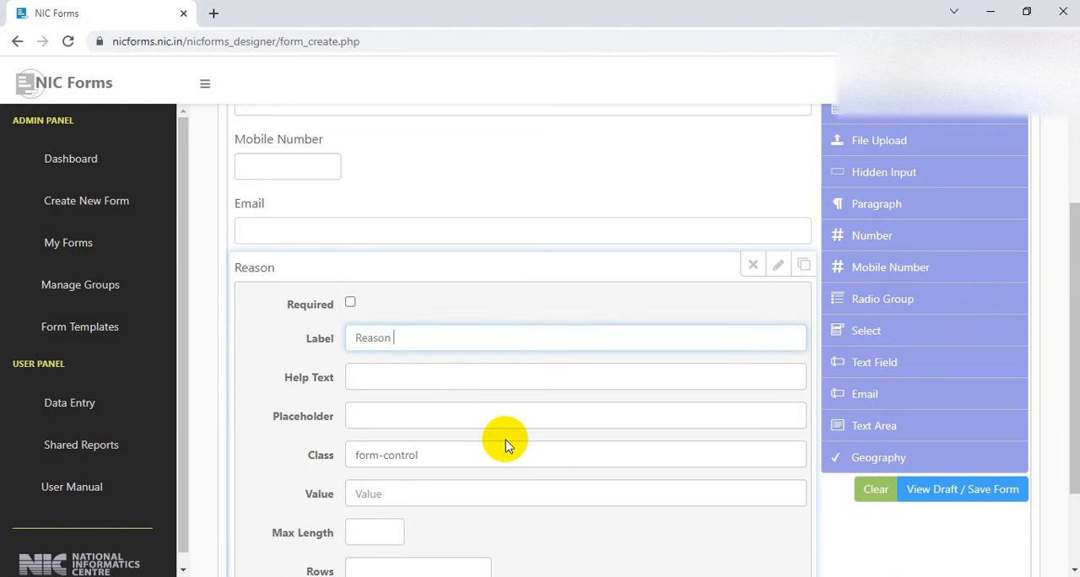
click(350, 303)
scroll(709, 355, down, 2)
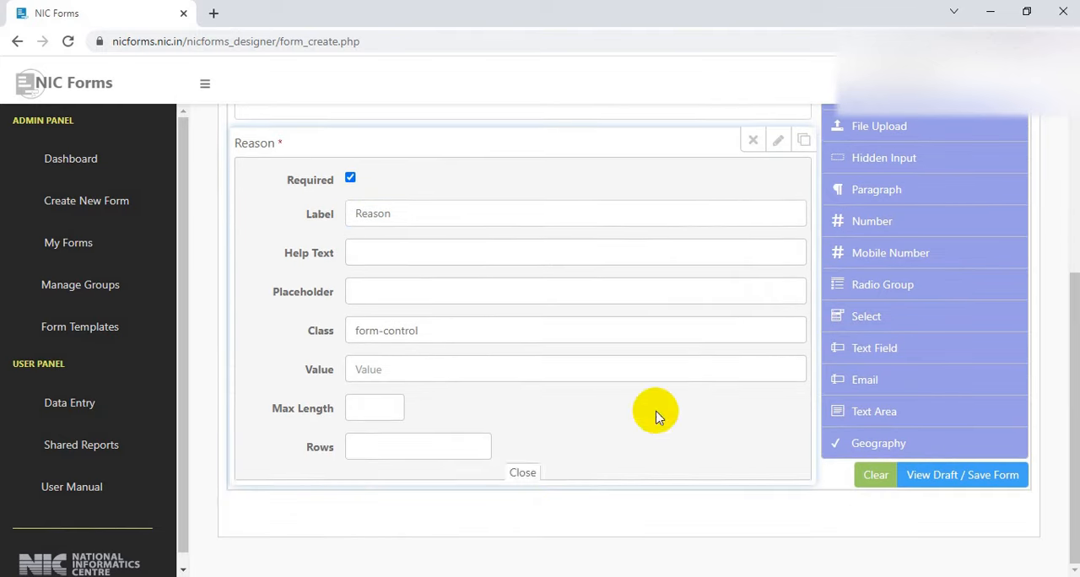
click(525, 476)
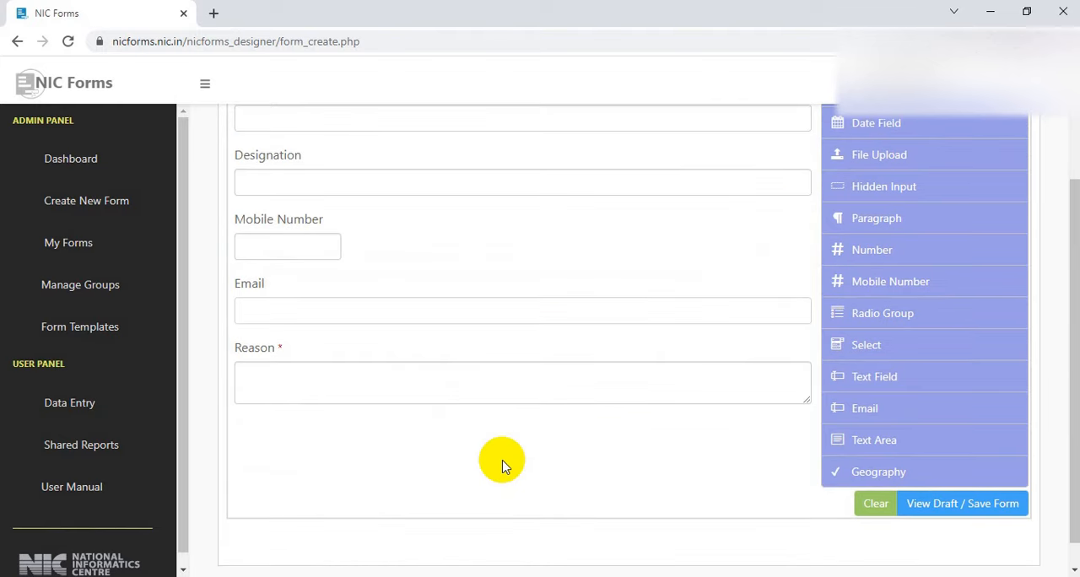
Add a File Upload field below the Reason field
scroll(502, 464, up, 1)
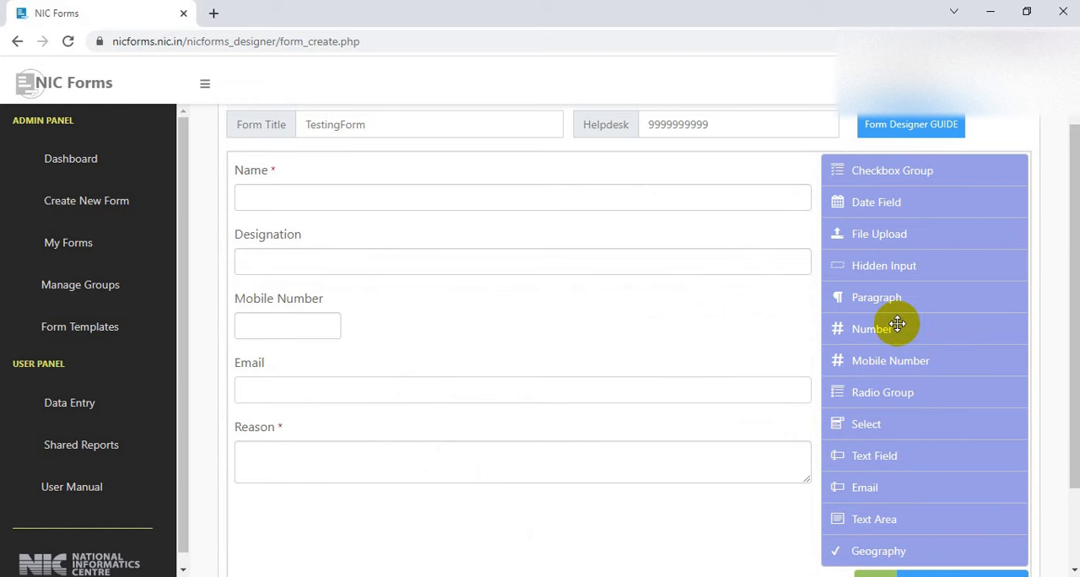
click(873, 231)
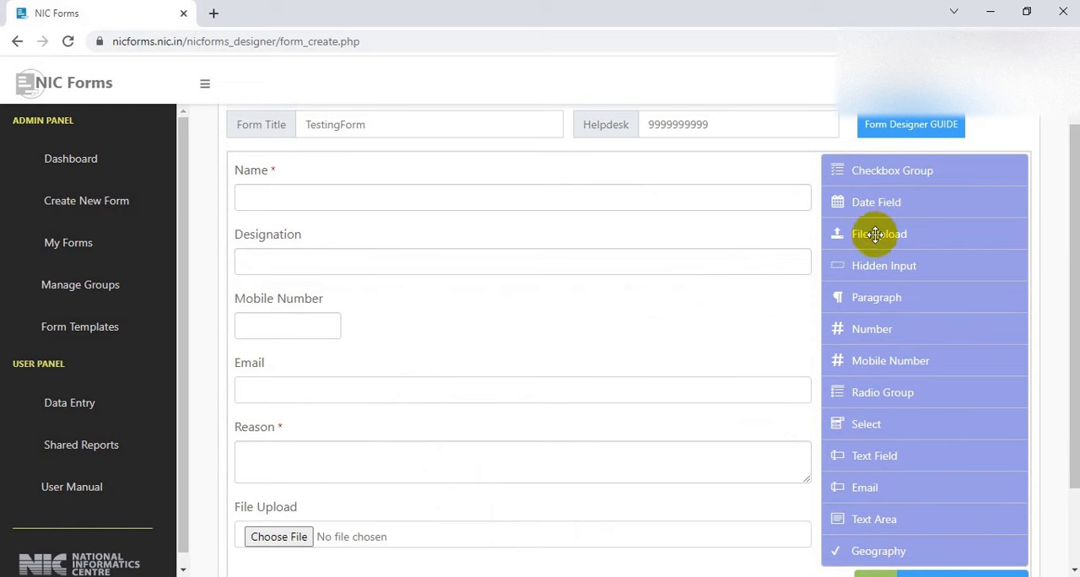
scroll(639, 429, down, 1)
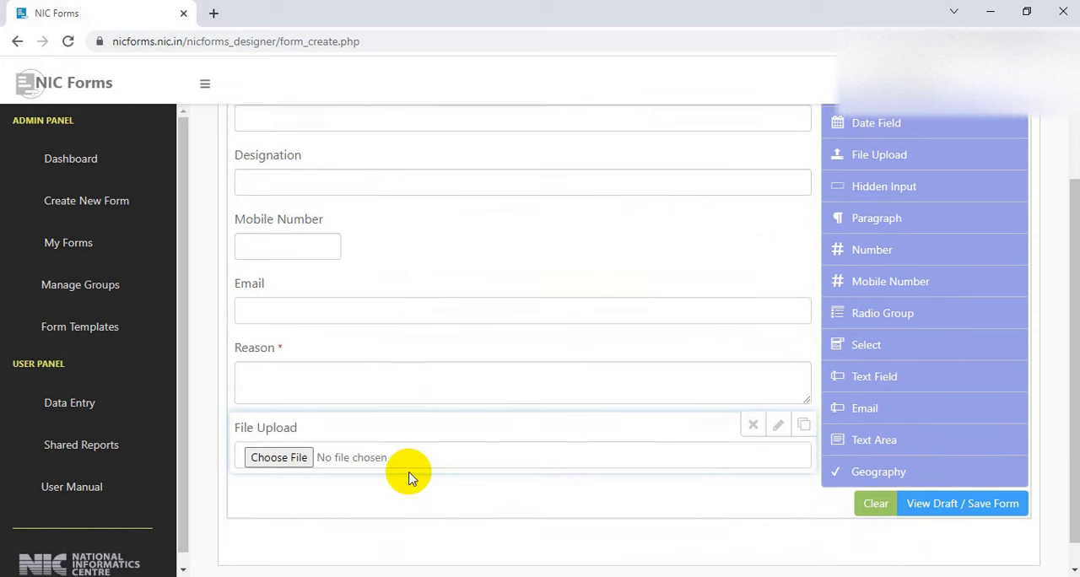
click(888, 314)
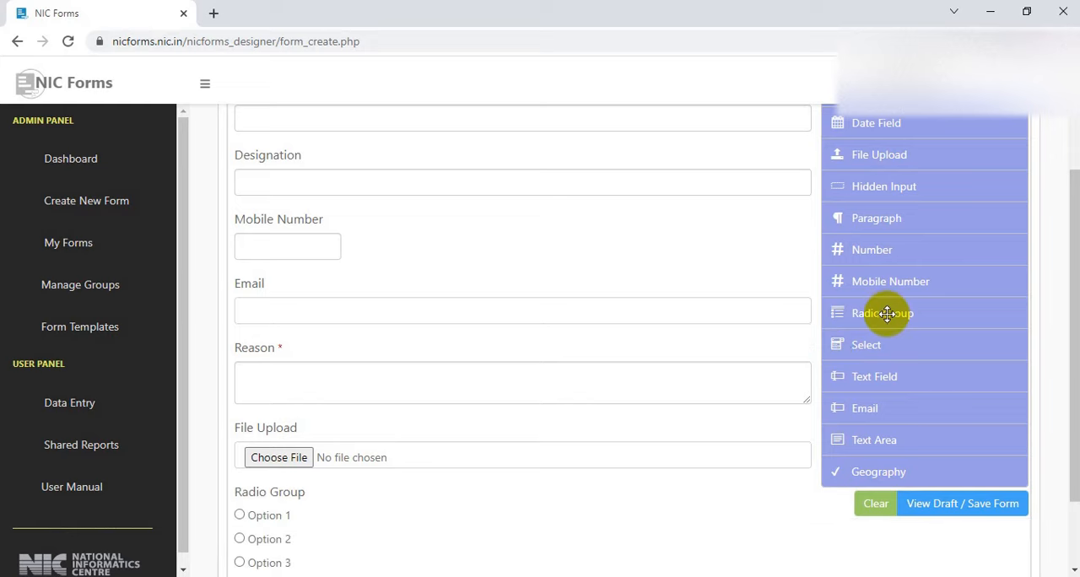
scroll(888, 313, down, 1)
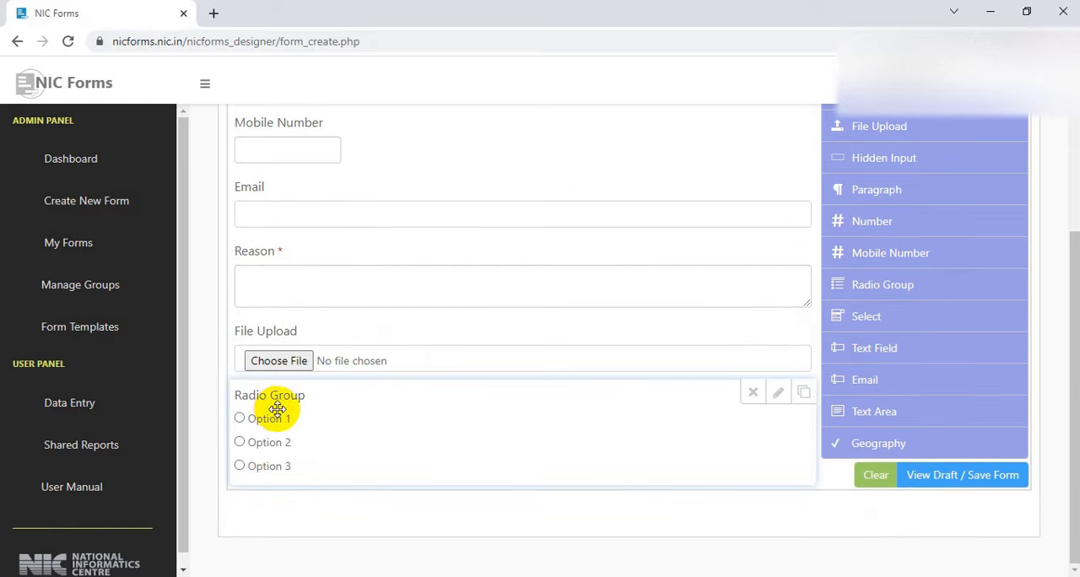
click(775, 395)
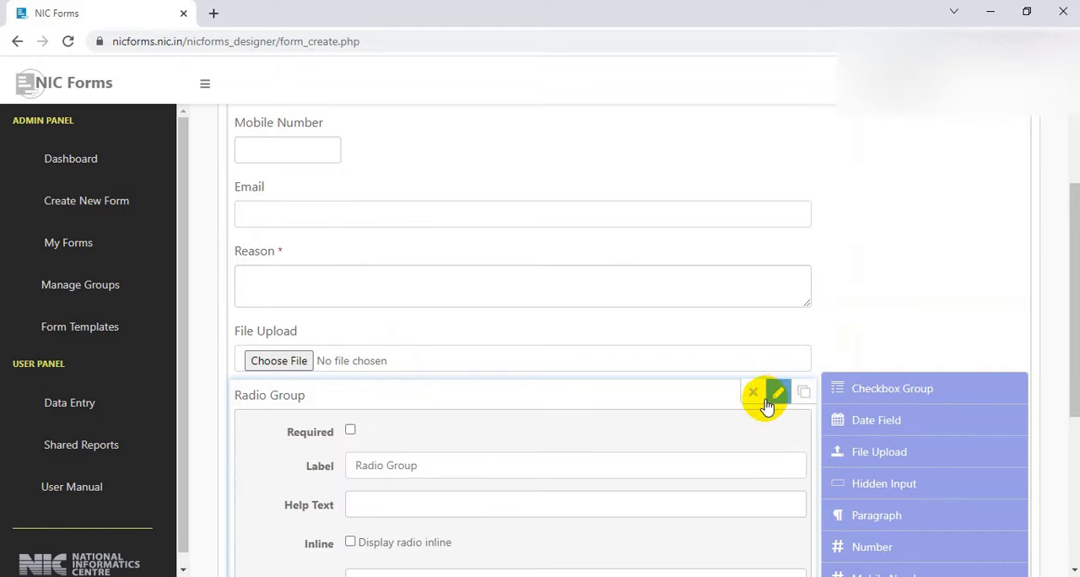
click(754, 393)
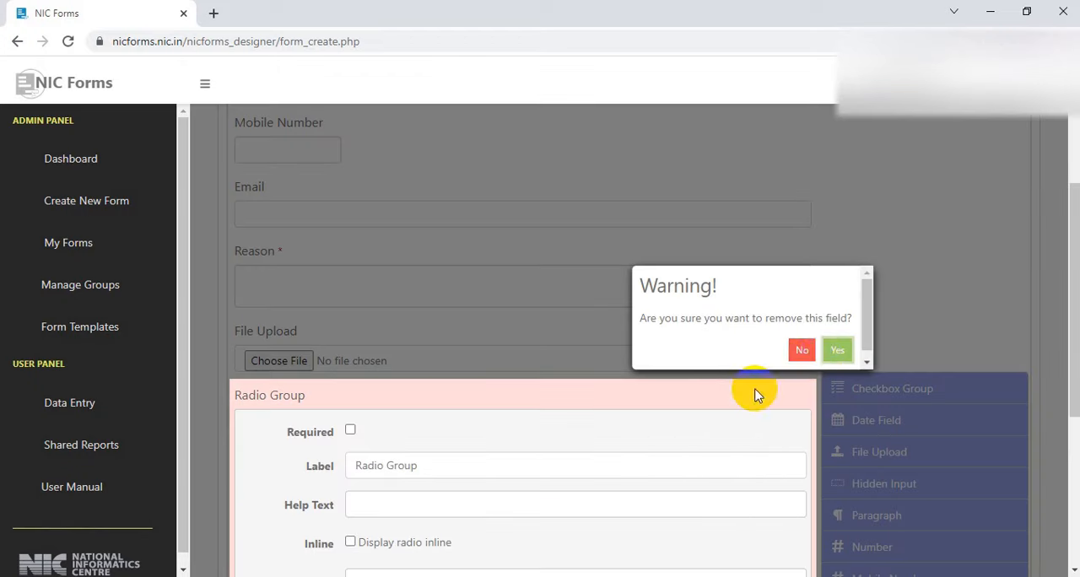
click(834, 347)
Open the draft view of TestingForm and review its fields from Name to File Upload
scroll(466, 422, down, 1)
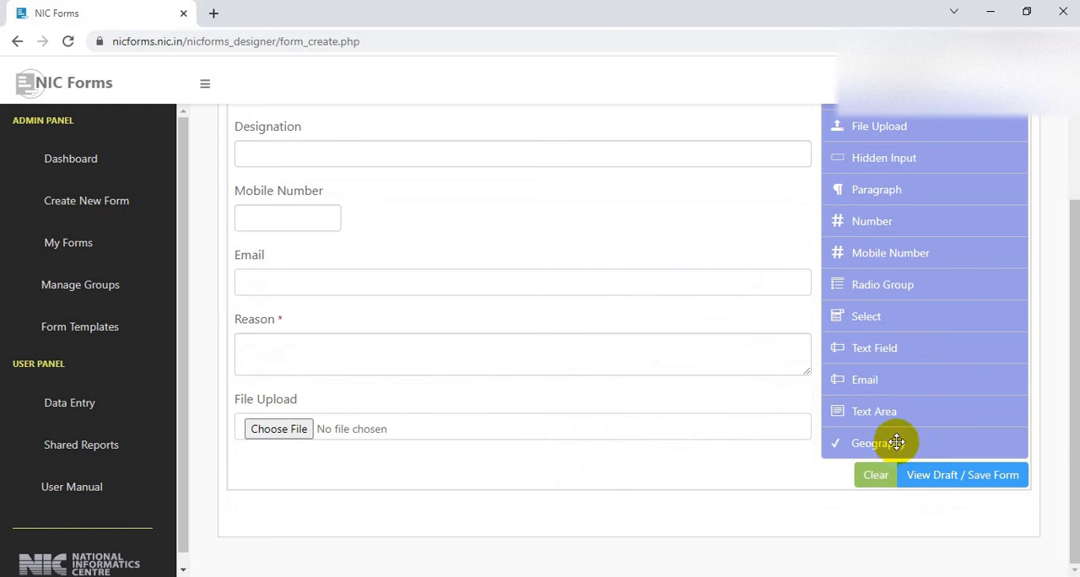
scroll(896, 442, up, 2)
scroll(896, 442, down, 2)
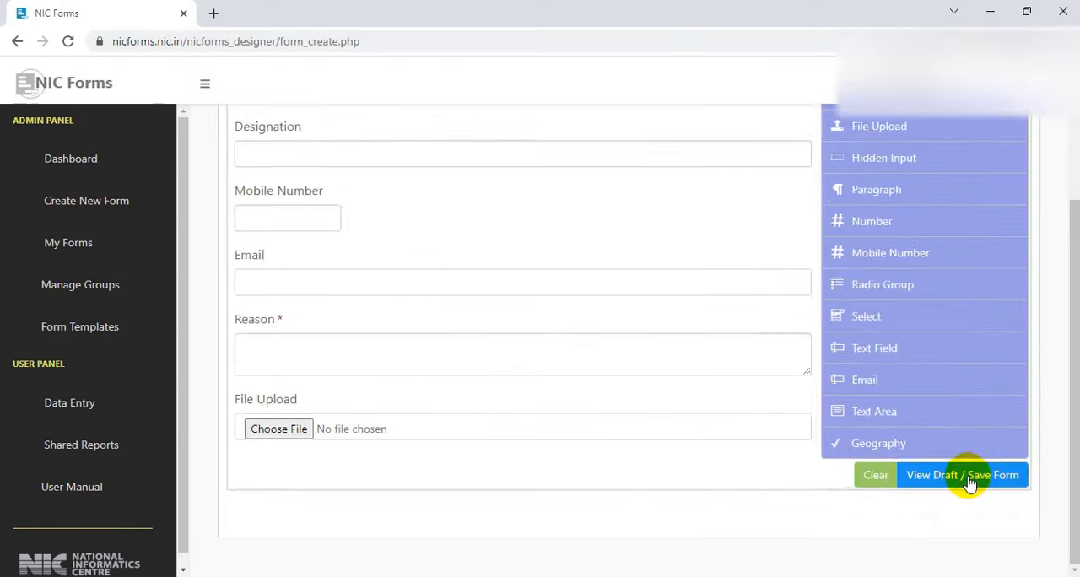
click(823, 441)
scroll(969, 481, up, 2)
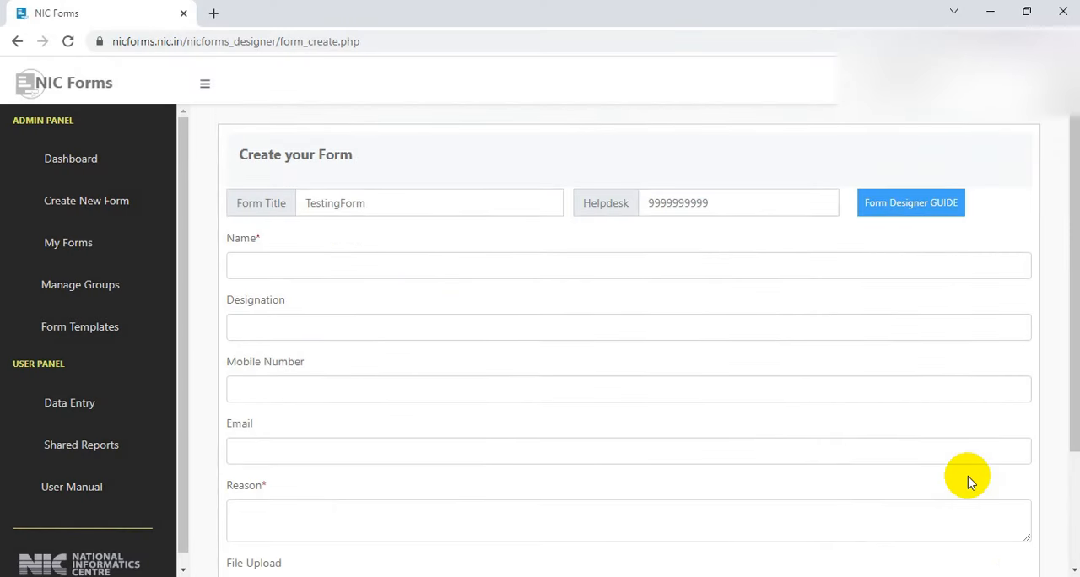
scroll(969, 481, down, 2)
scroll(969, 480, up, 2)
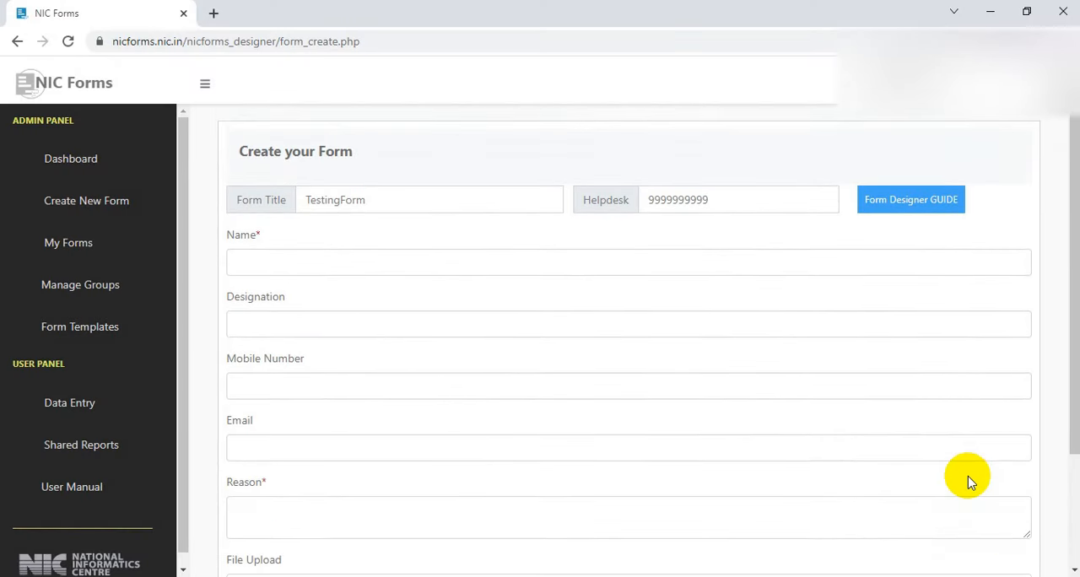
scroll(969, 479, down, 2)
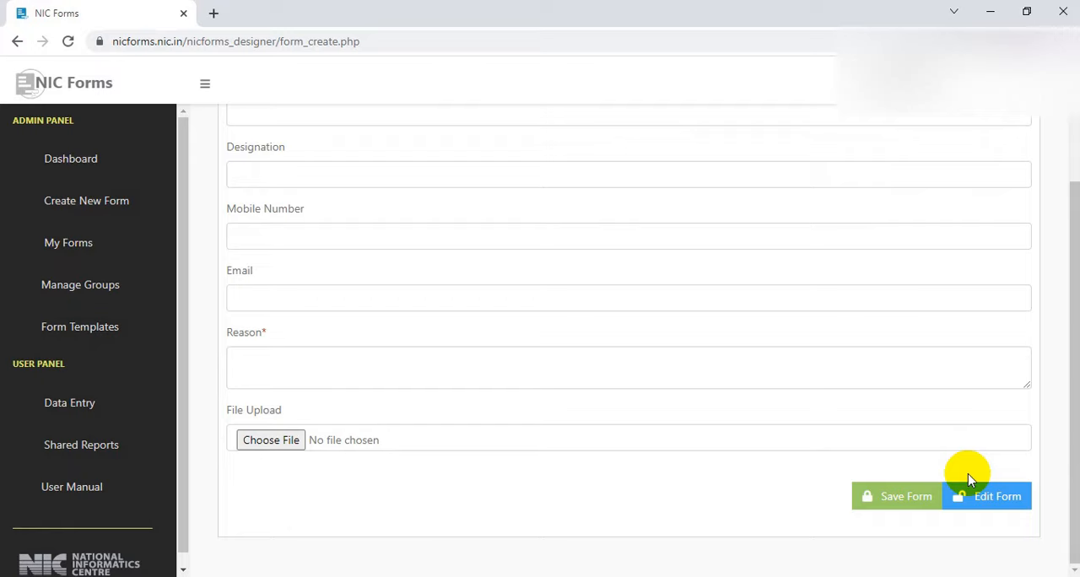
scroll(968, 474, up, 1)
scroll(968, 474, down, 1)
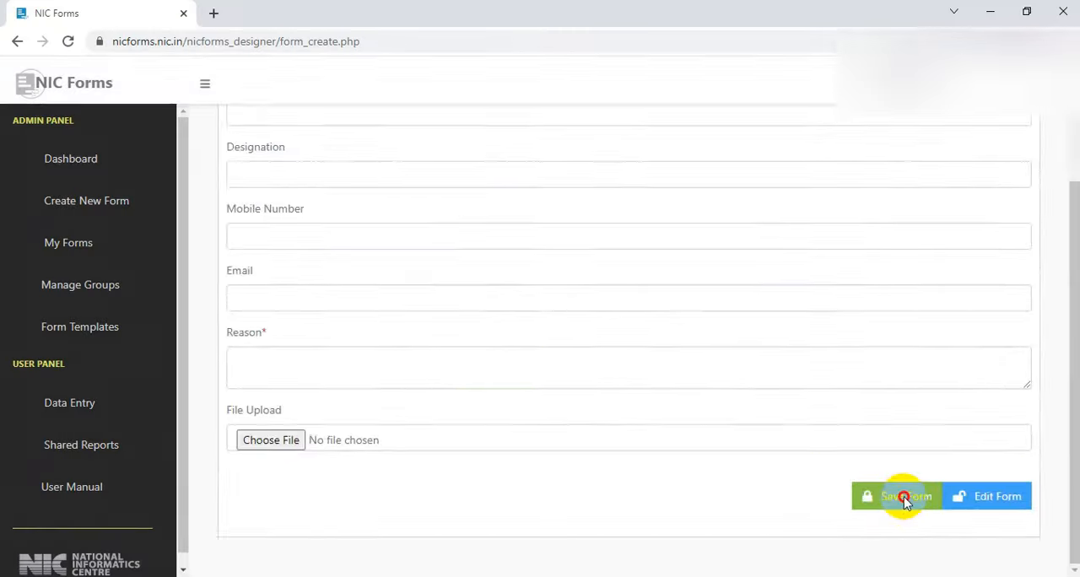
Save the form, accepting the terms and conditions, and go on to manage its form settings
click(905, 500)
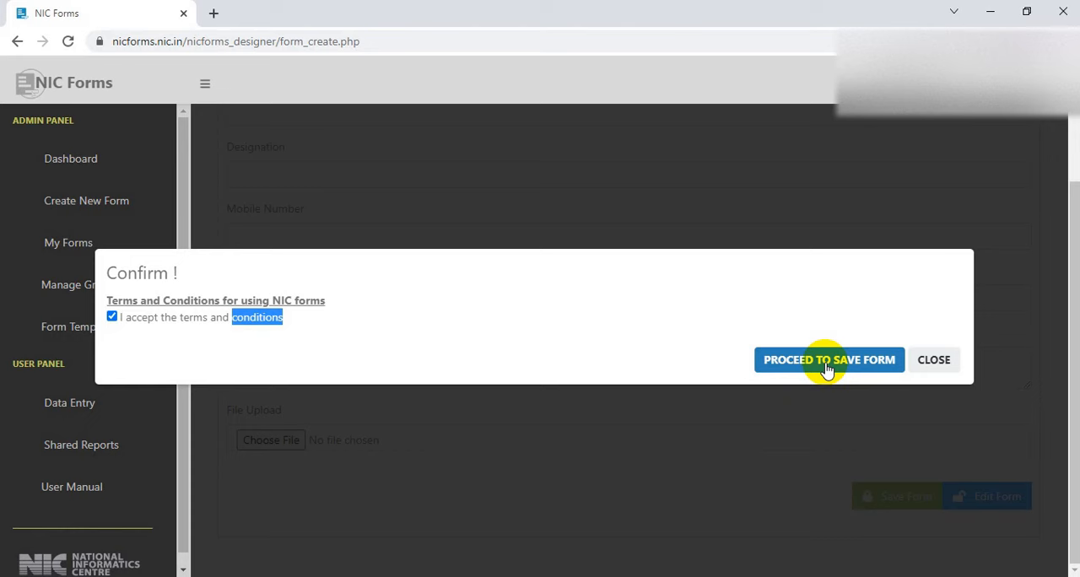
click(828, 361)
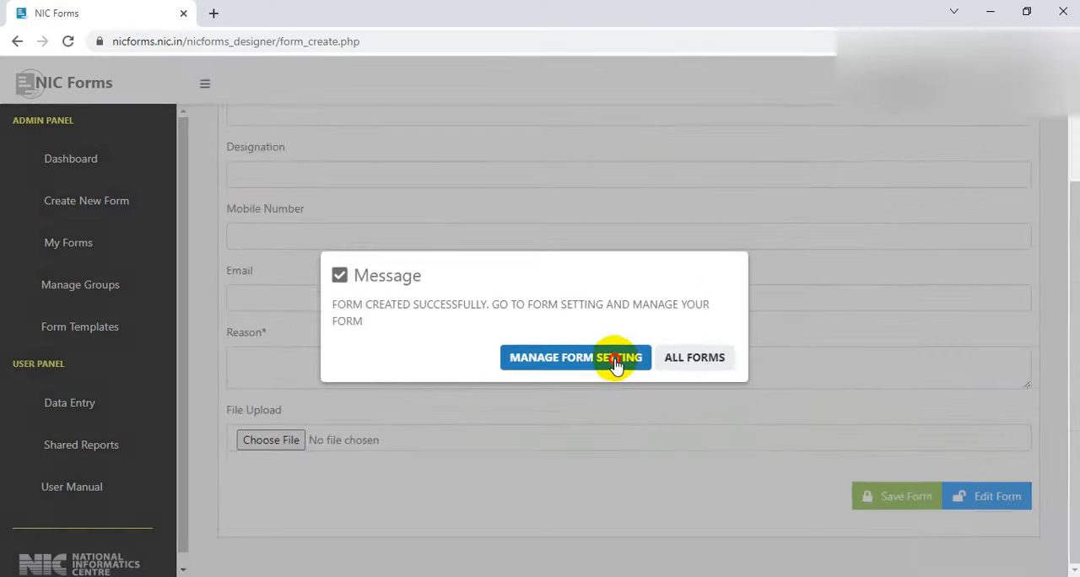
click(616, 361)
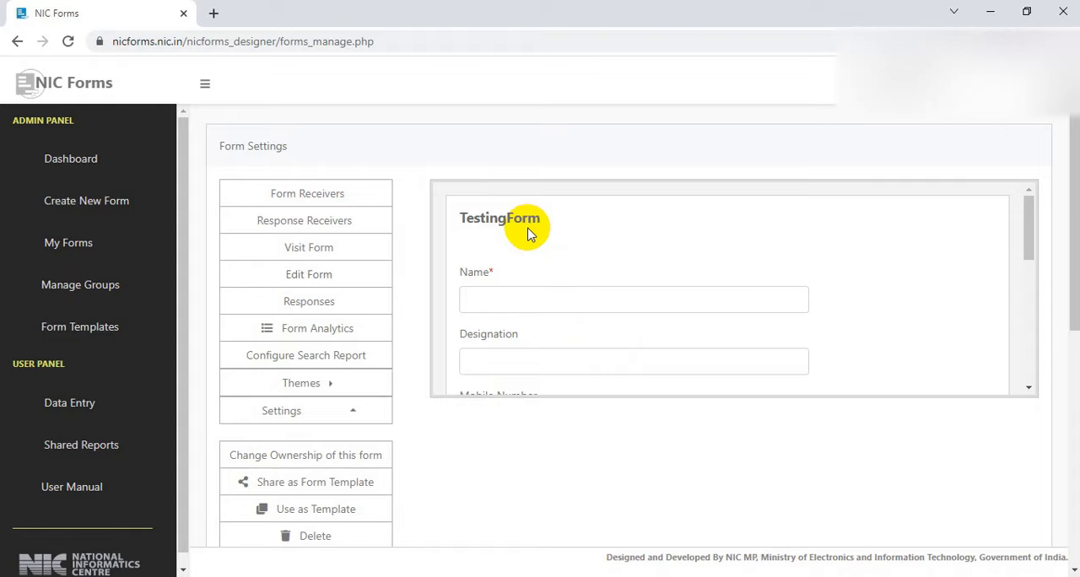
Apply the Cursive Green theme to TestingForm and confirm the change
scroll(529, 234, down, 10)
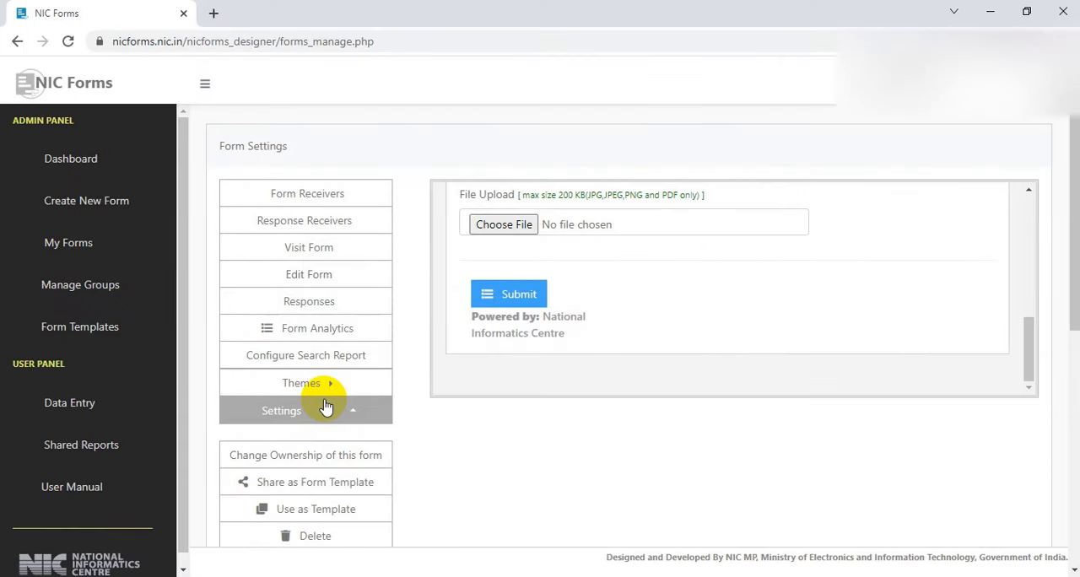
scroll(337, 409, down, 1)
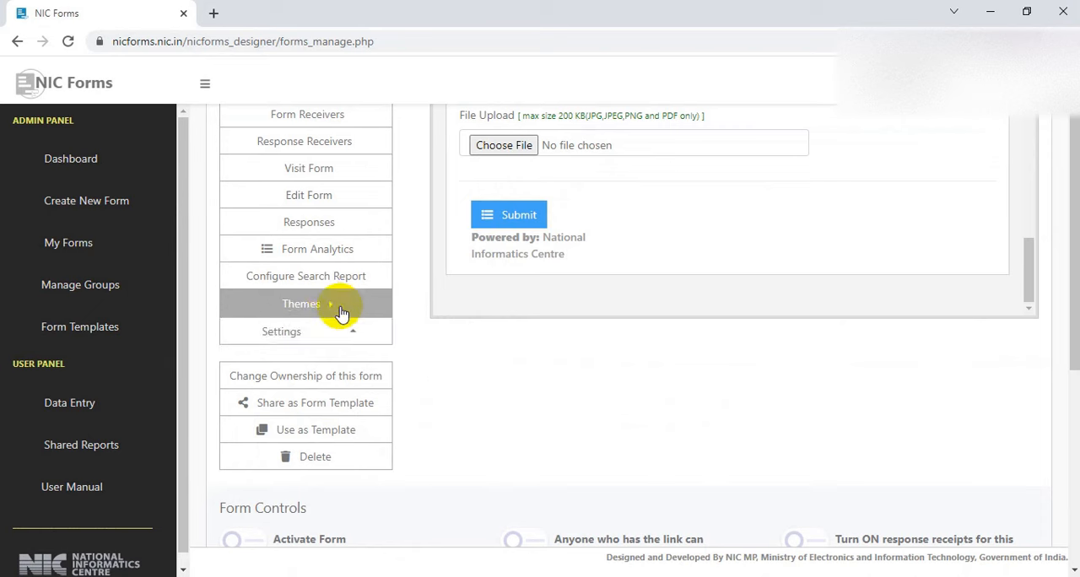
click(332, 308)
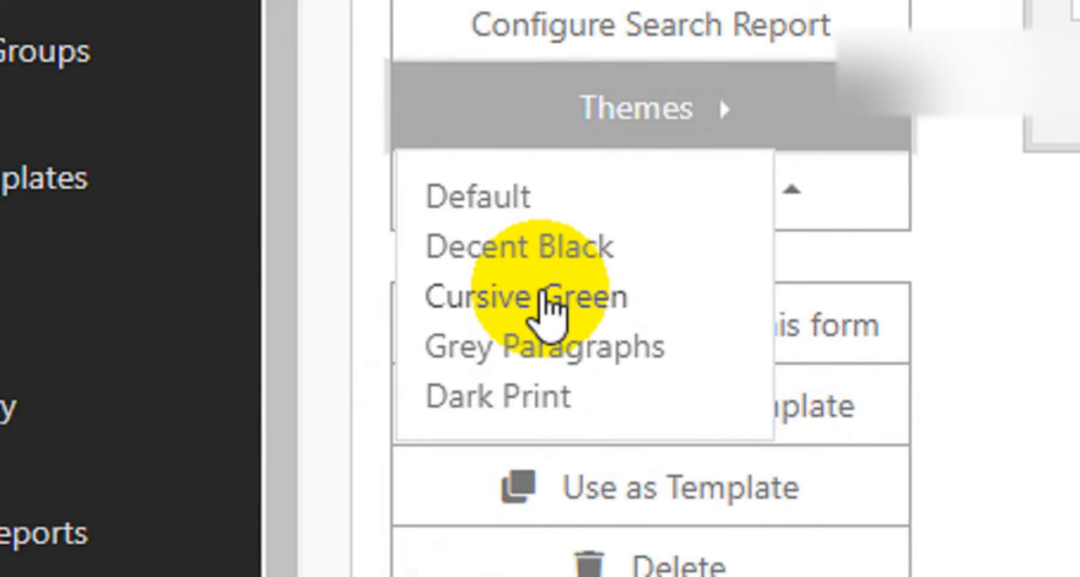
click(545, 303)
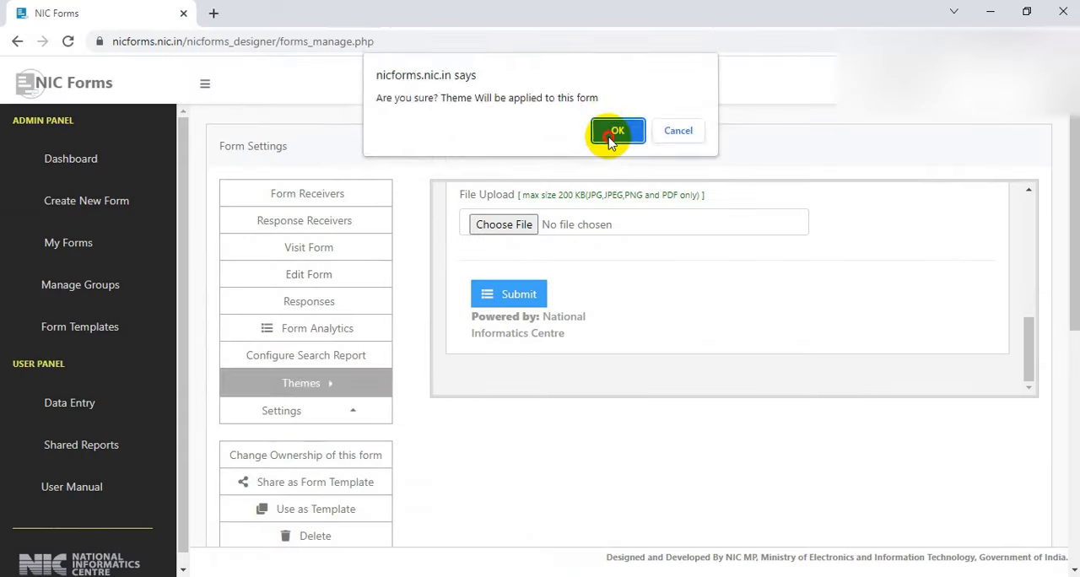
click(701, 354)
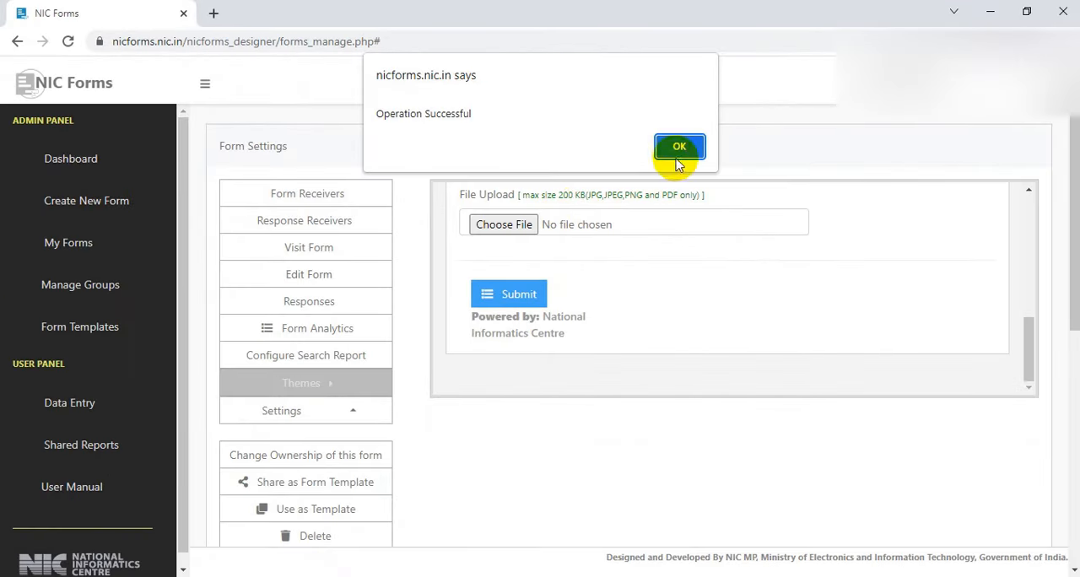
click(679, 152)
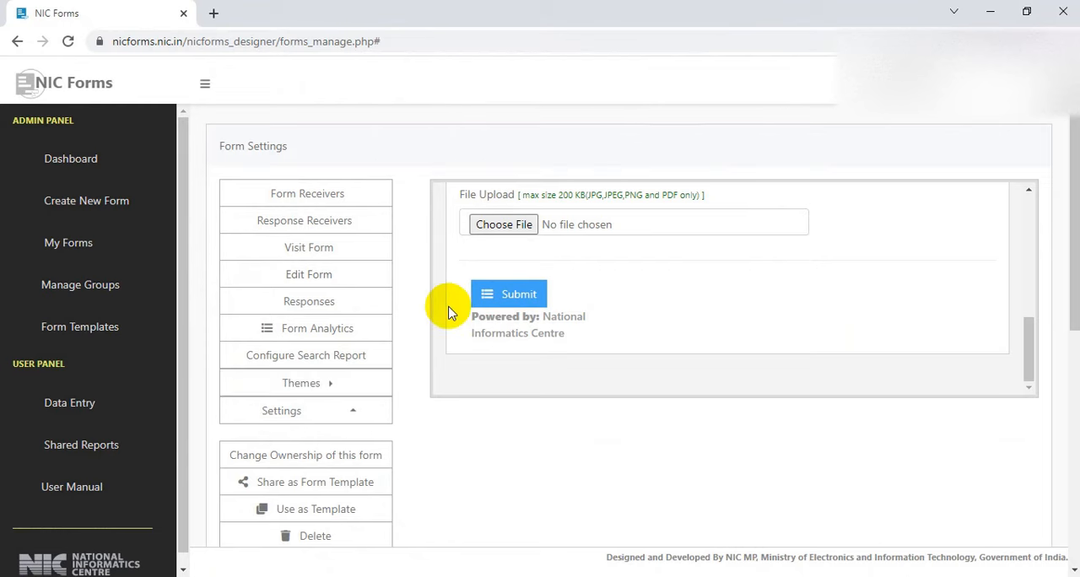
Activate the form in its form controls and confirm the operation
scroll(448, 312, down, 3)
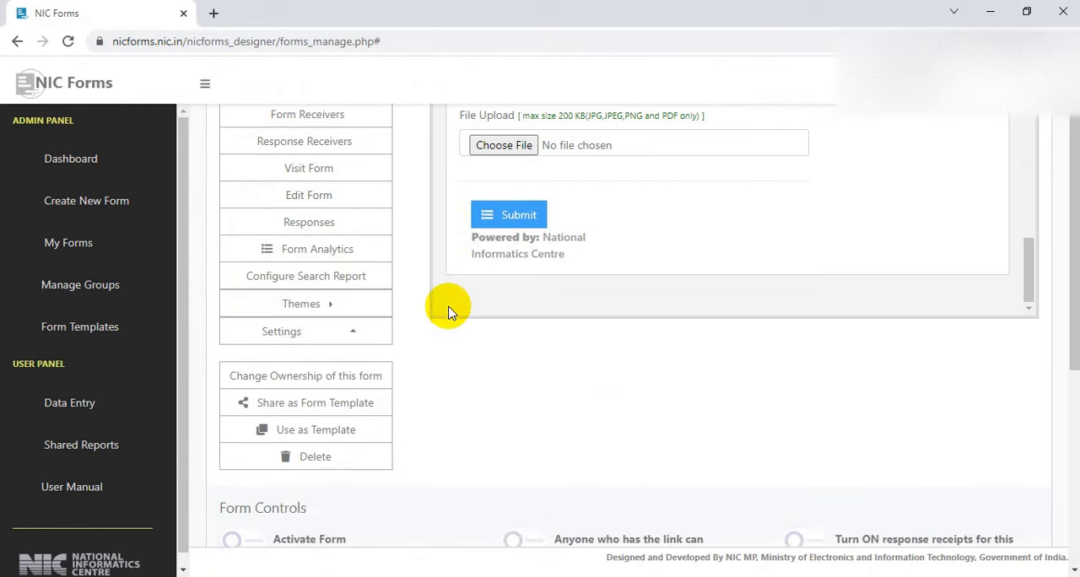
scroll(448, 313, down, 1)
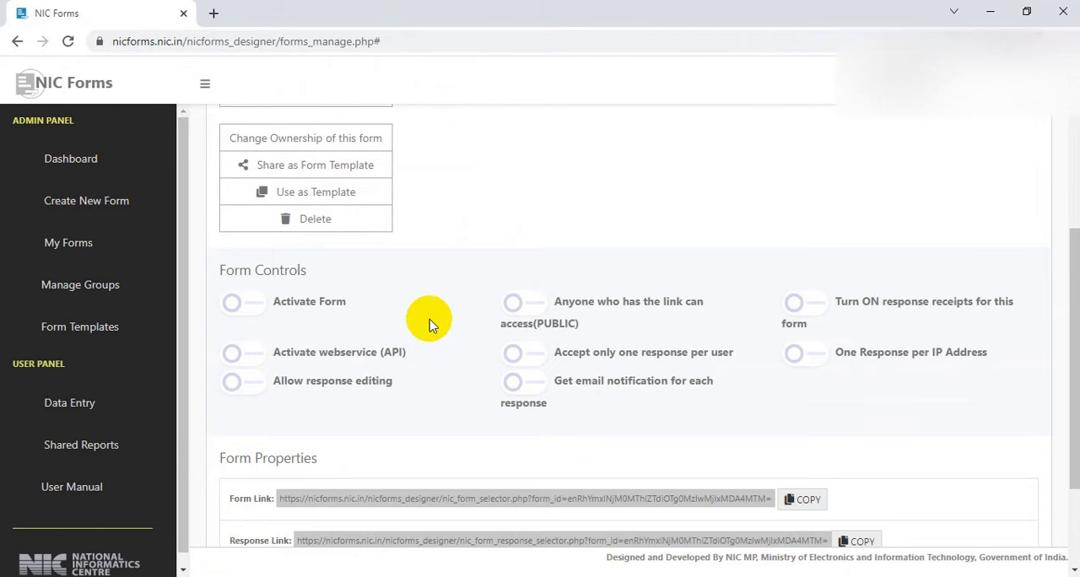
scroll(398, 333, down, 1)
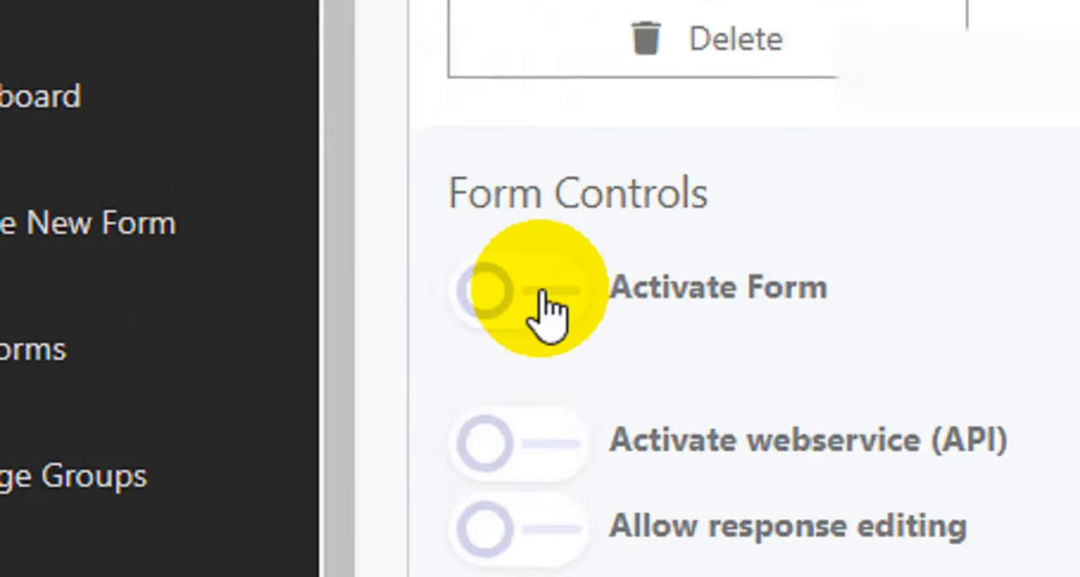
click(544, 300)
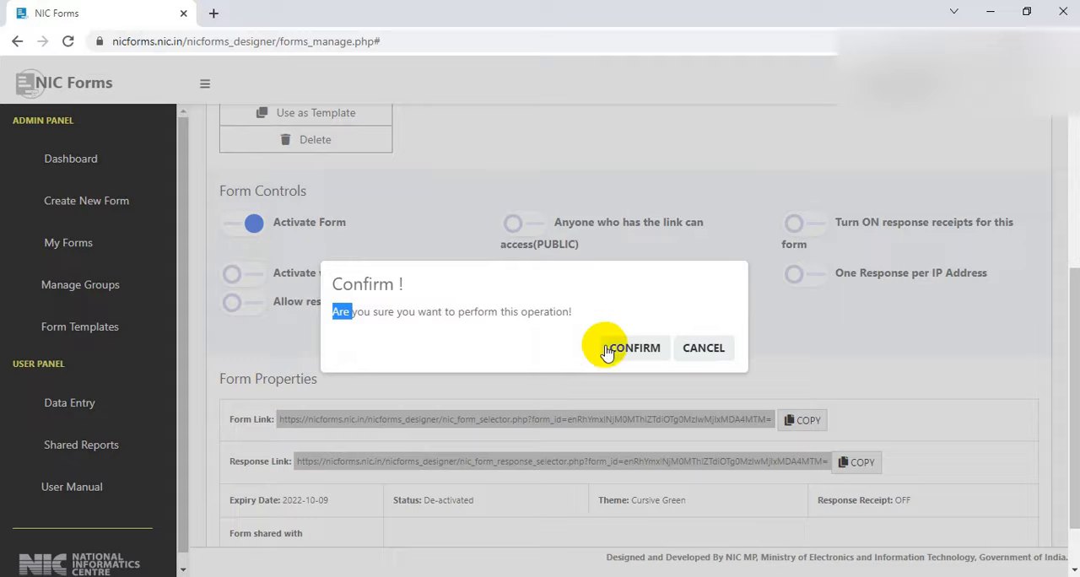
click(606, 351)
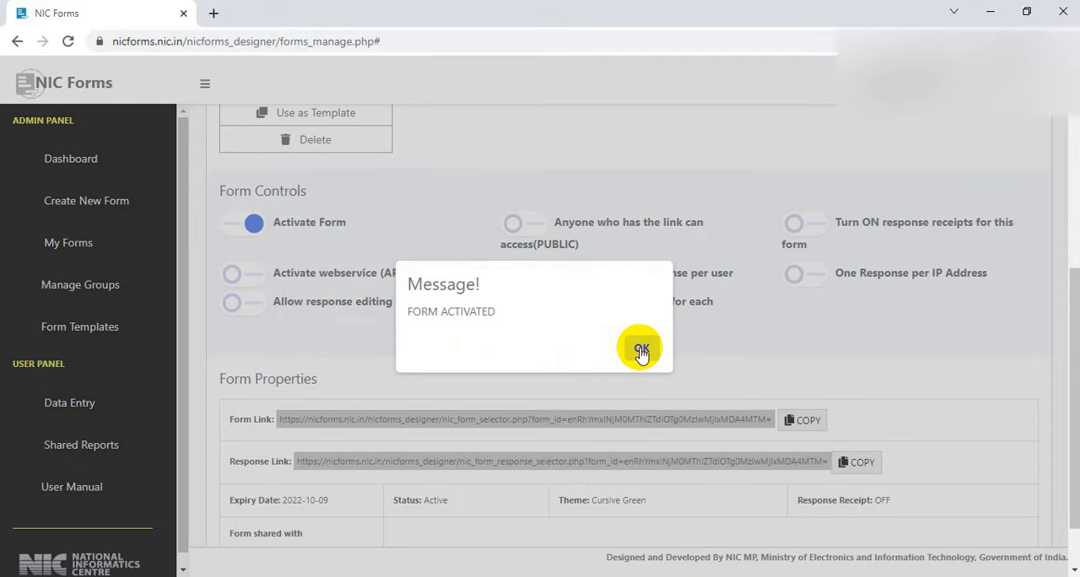
click(641, 351)
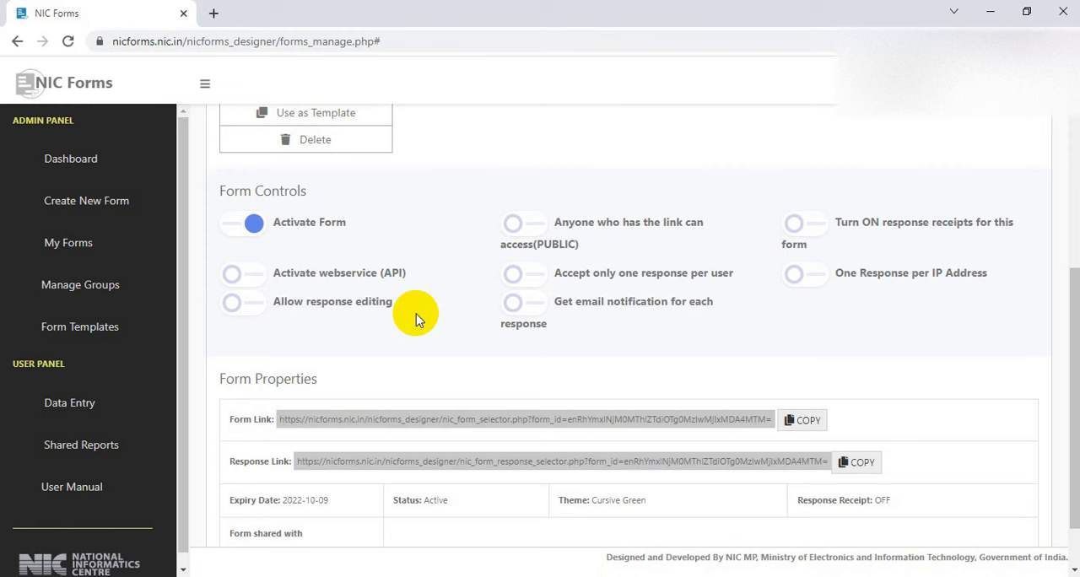
Allow response editing in the form controls and confirm the operation
click(252, 310)
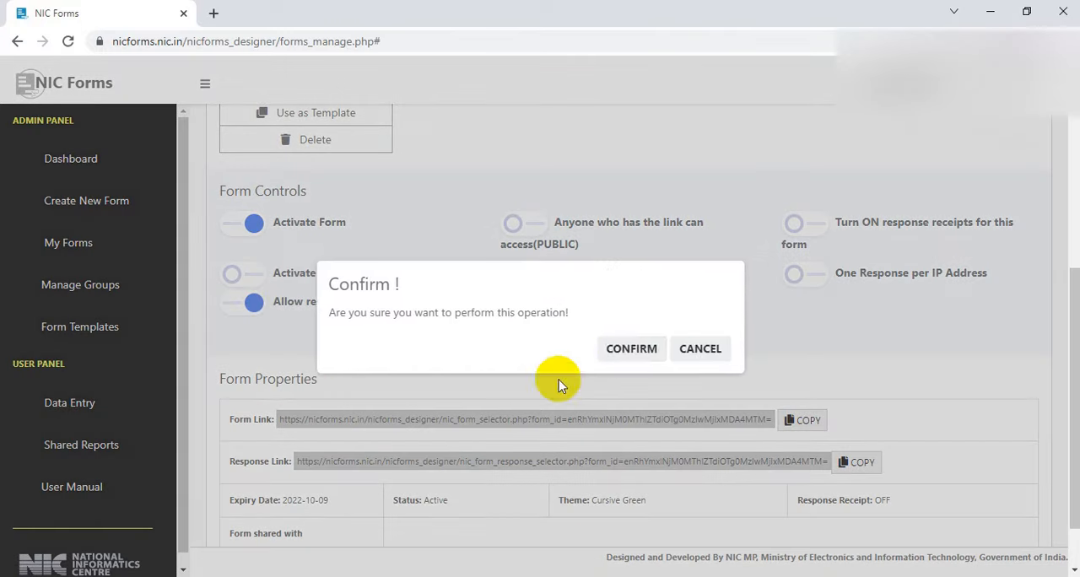
click(623, 354)
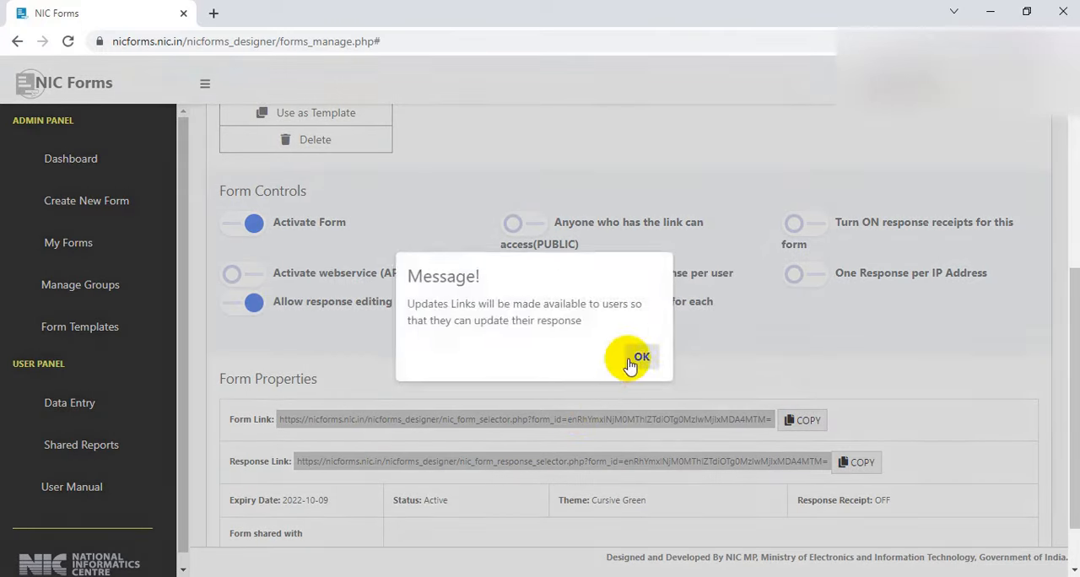
click(635, 359)
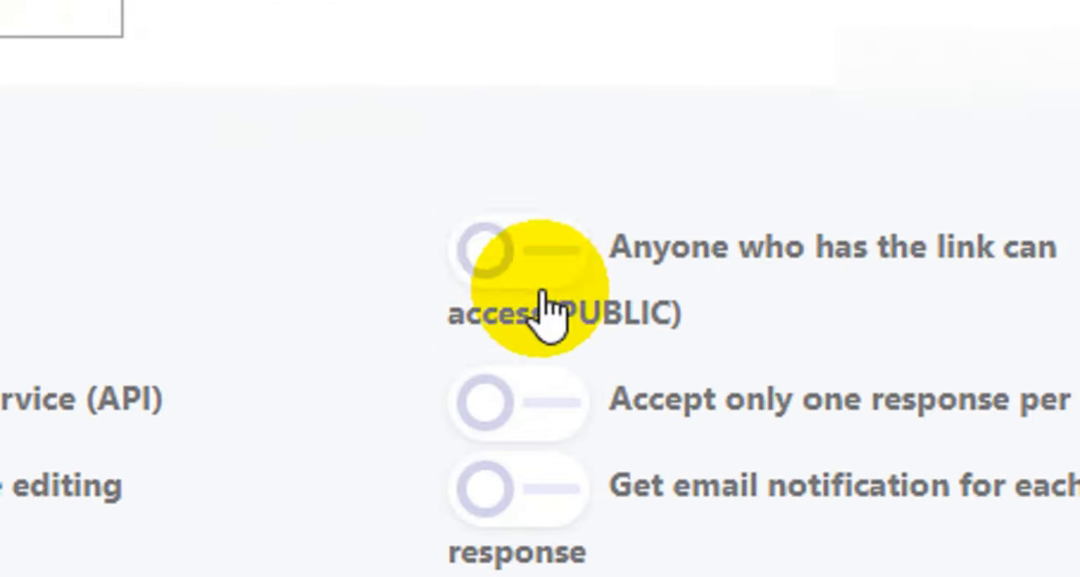
Make the form public for anyone who has the link and confirm the operation
click(520, 230)
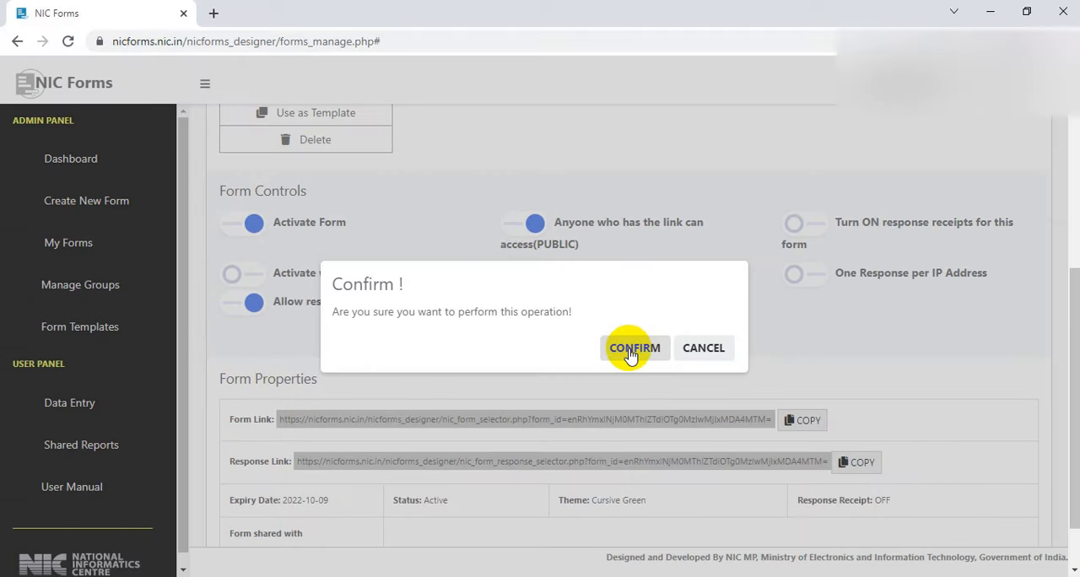
click(630, 353)
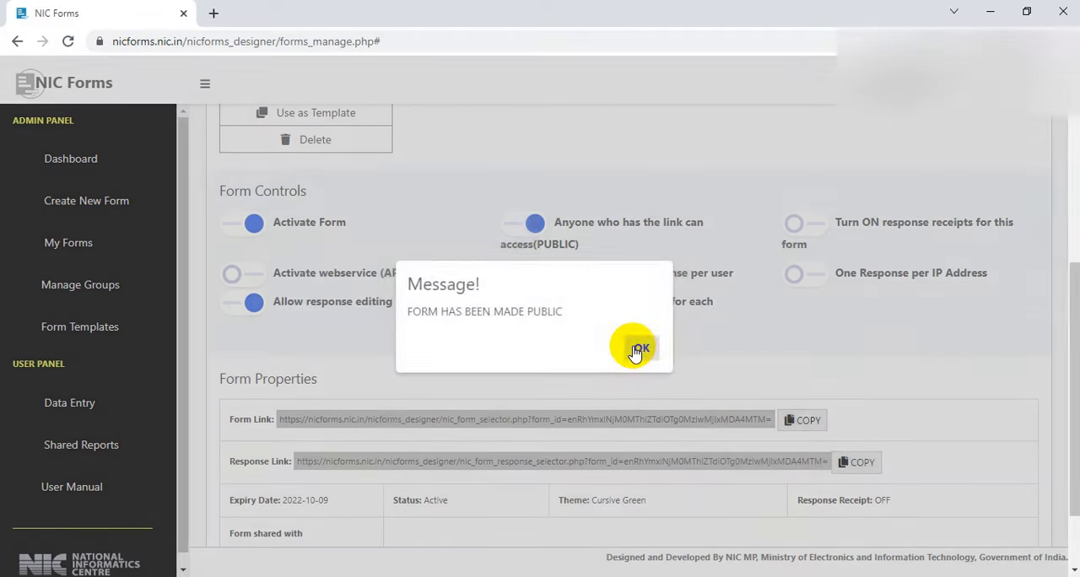
click(639, 349)
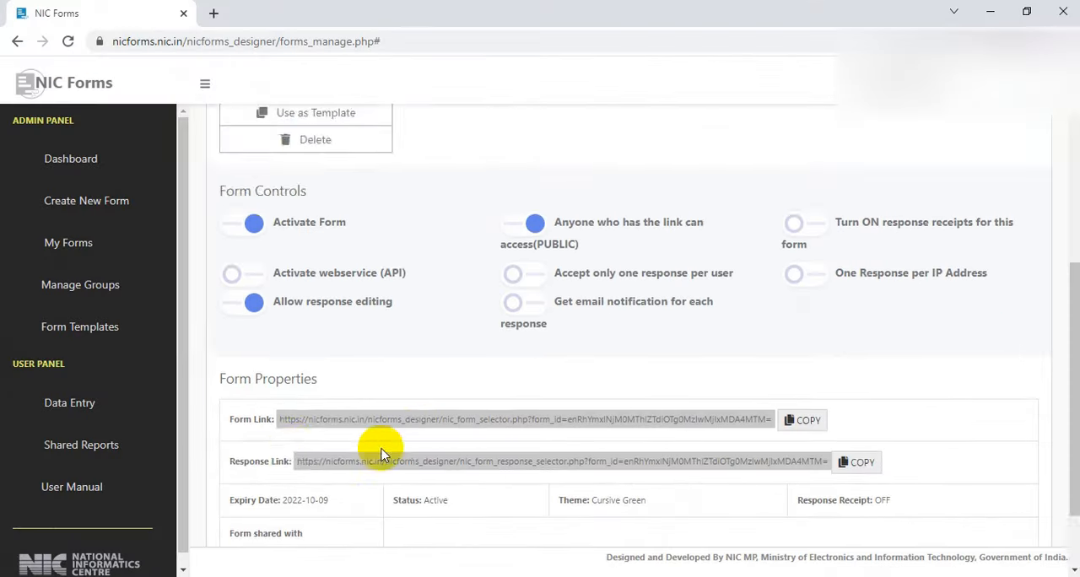
Copy the form link from the form properties and dismiss the message
scroll(380, 444, down, 1)
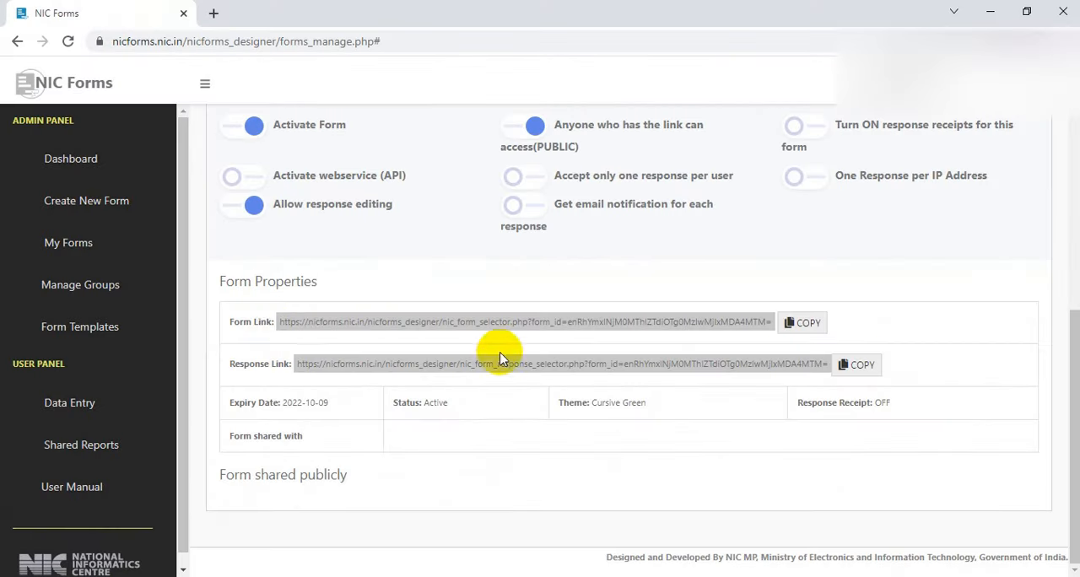
drag(280, 322, 532, 319)
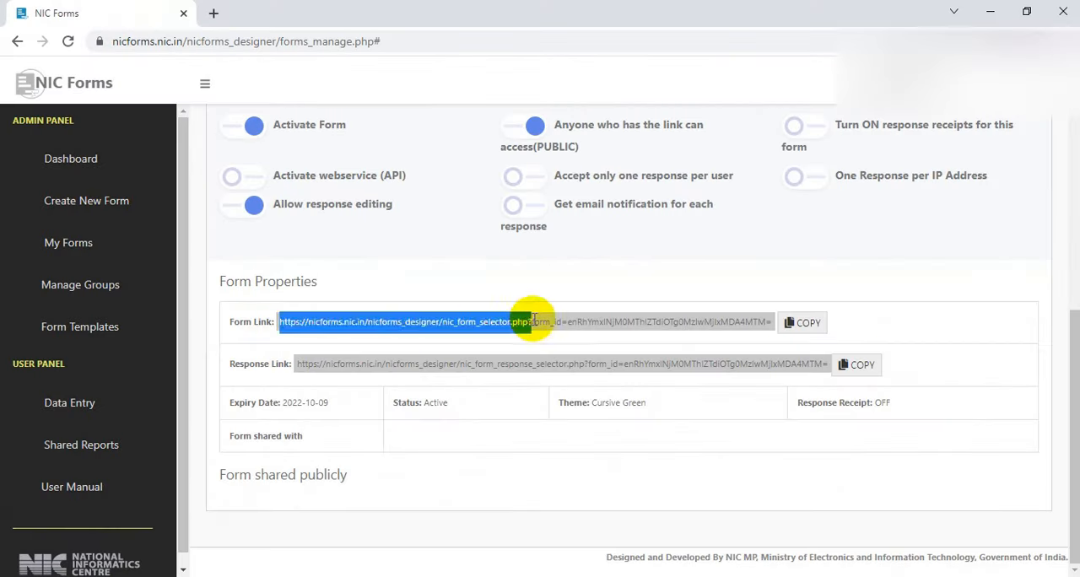
click(691, 330)
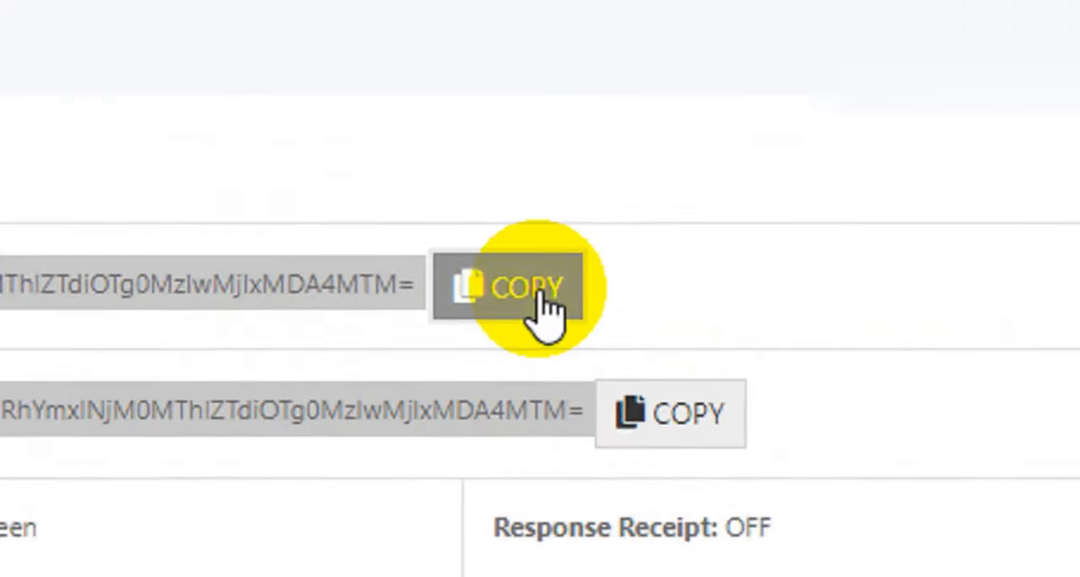
click(809, 324)
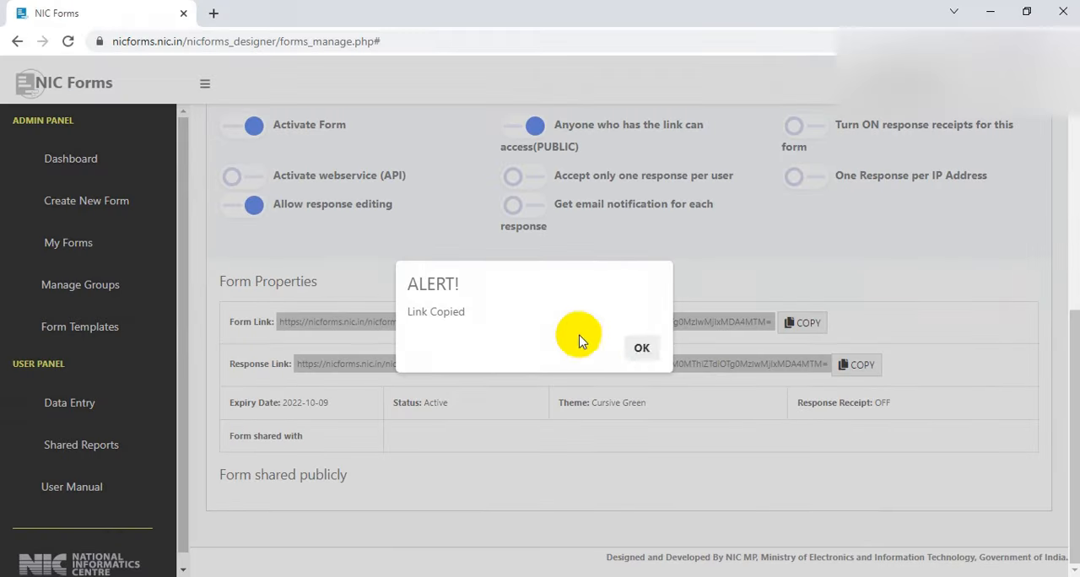
click(639, 350)
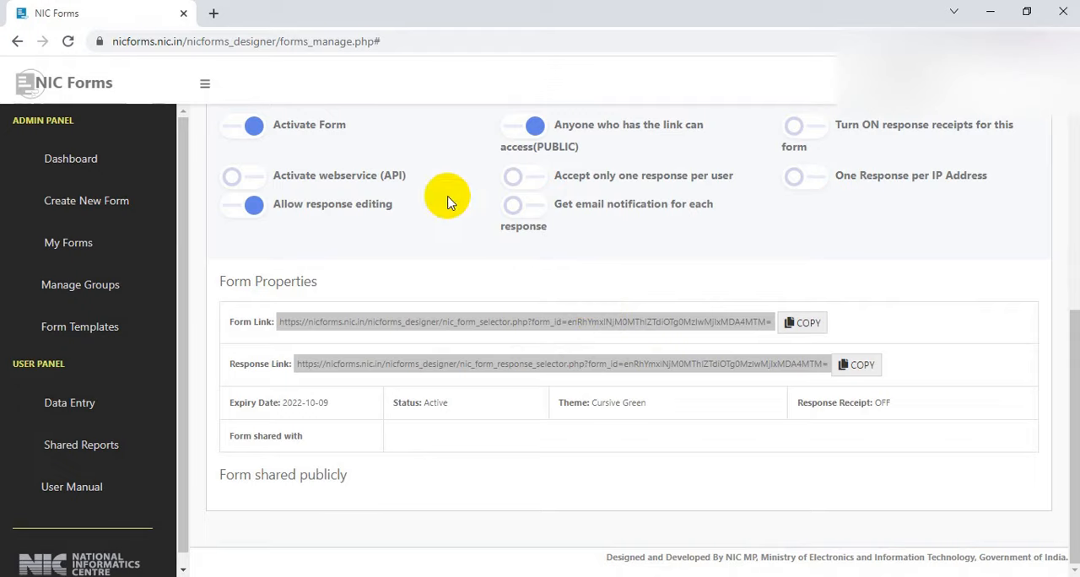
Open the copied form link in a new browser tab and block the site's location request
click(214, 16)
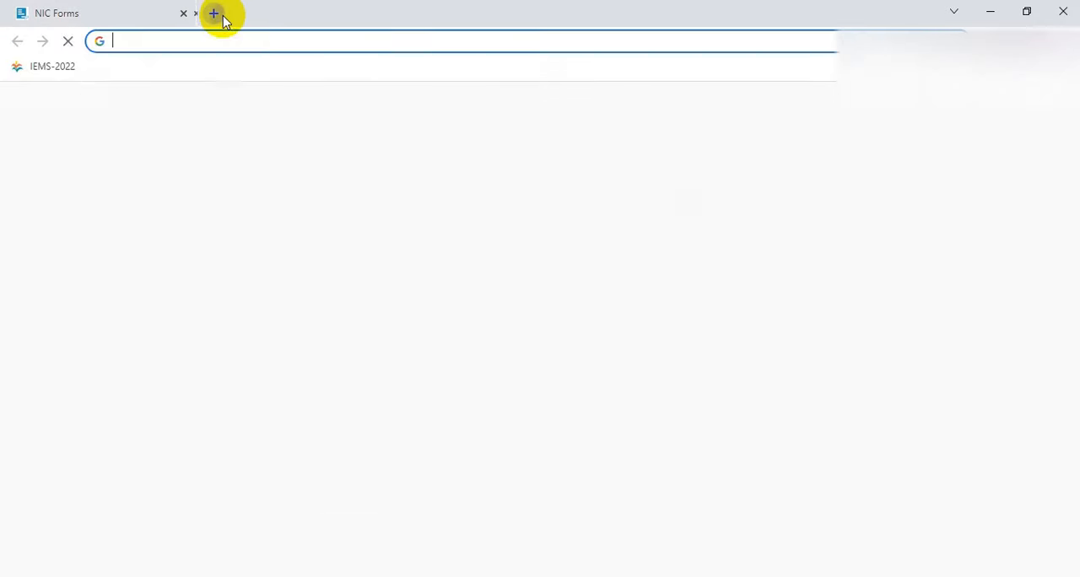
click(255, 39)
key(ctrl+v)
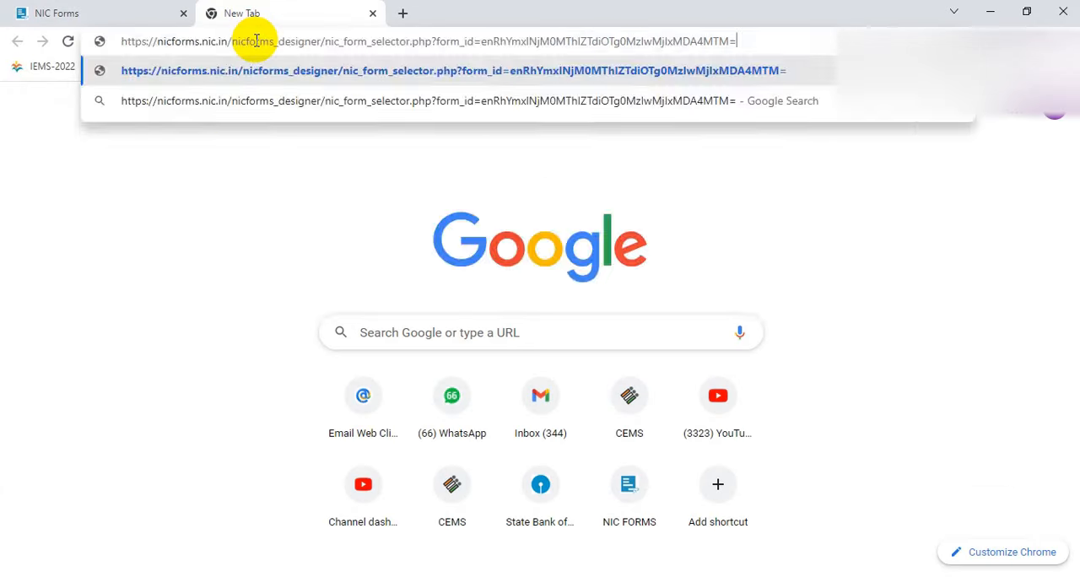
key(Return)
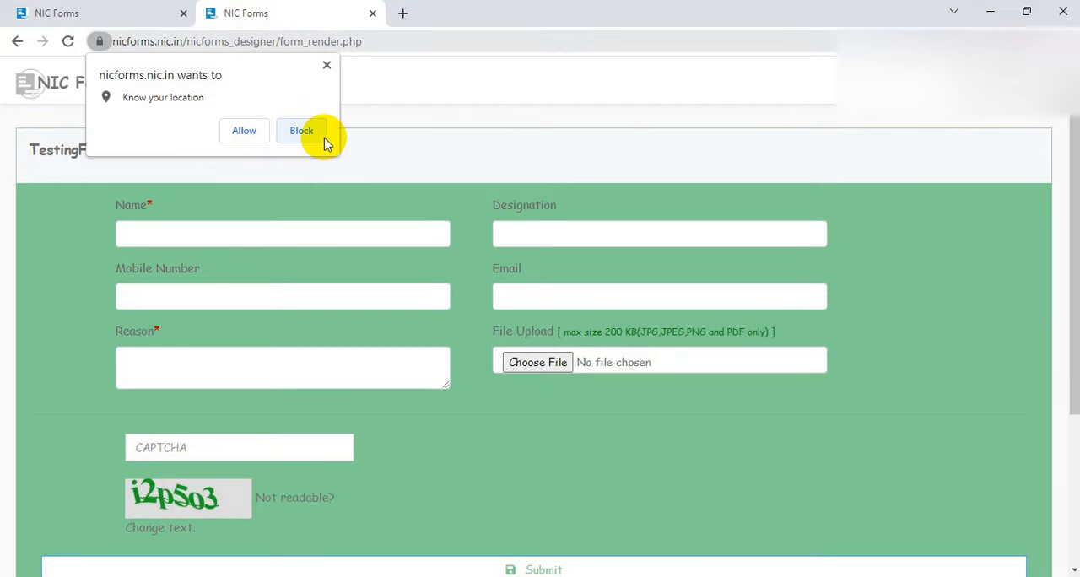
click(290, 137)
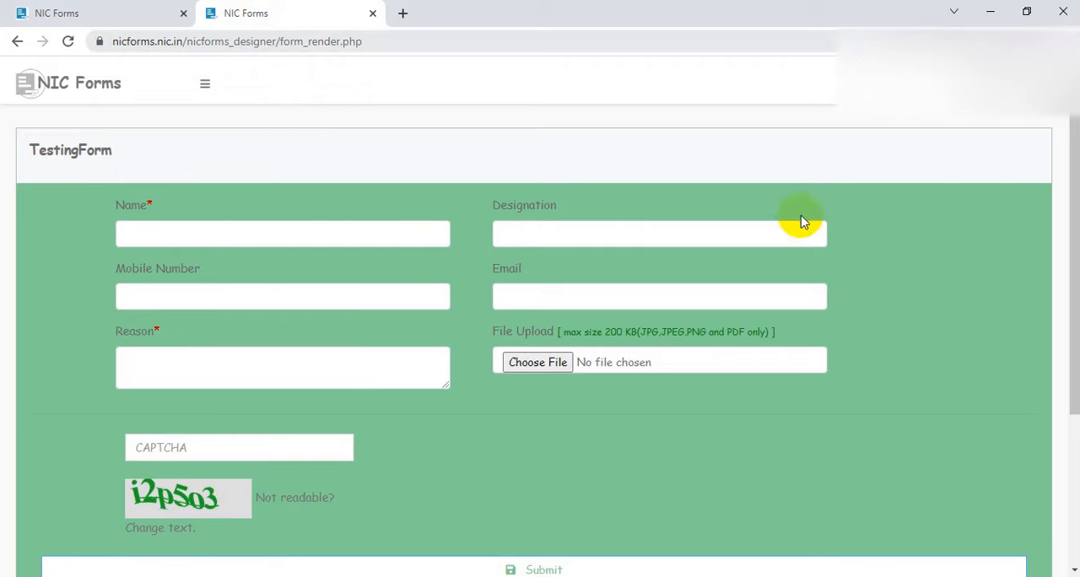
Enter a sample name and the designation "xyz desig" in TestingForm
scroll(978, 365, down, 2)
scroll(977, 364, up, 2)
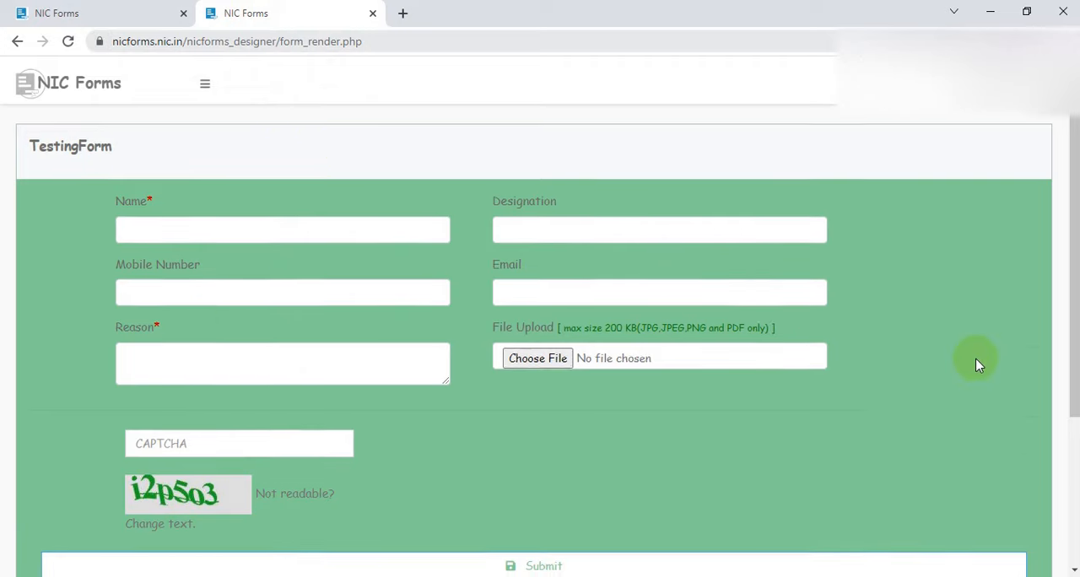
click(160, 233)
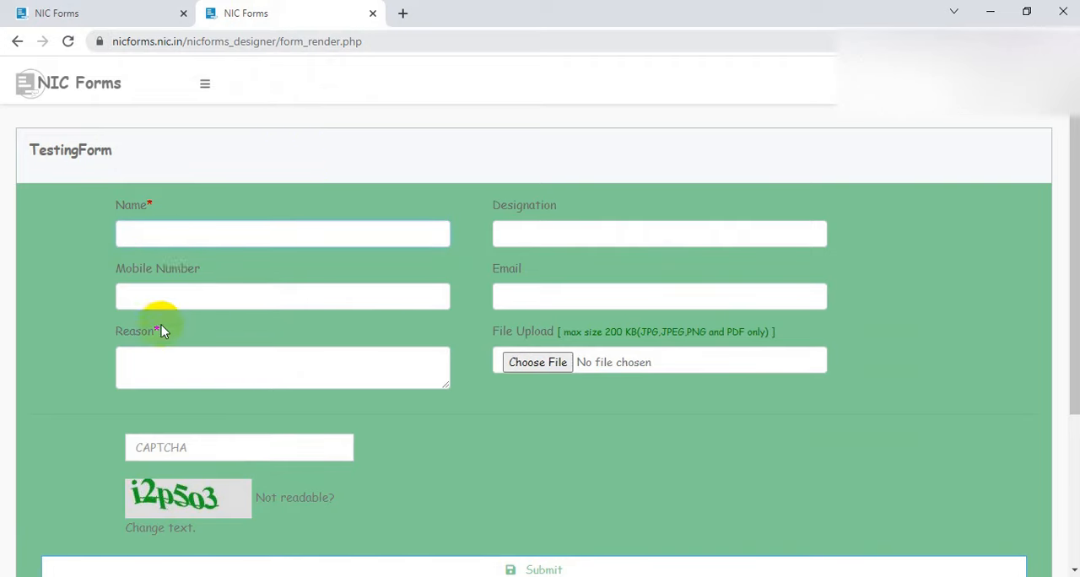
click(157, 370)
click(170, 239)
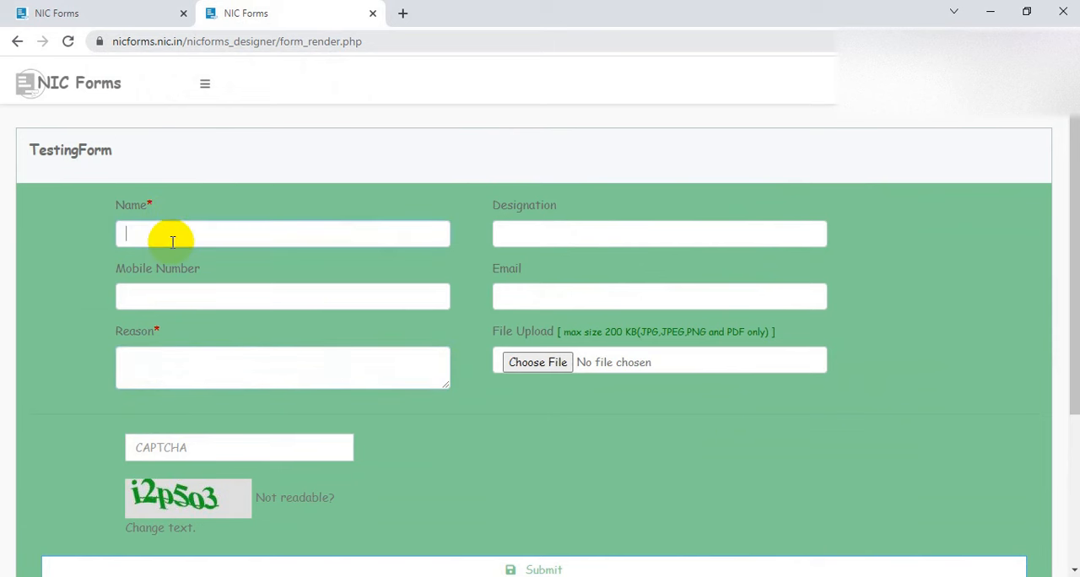
text(xyz kumar)
key(Tab)
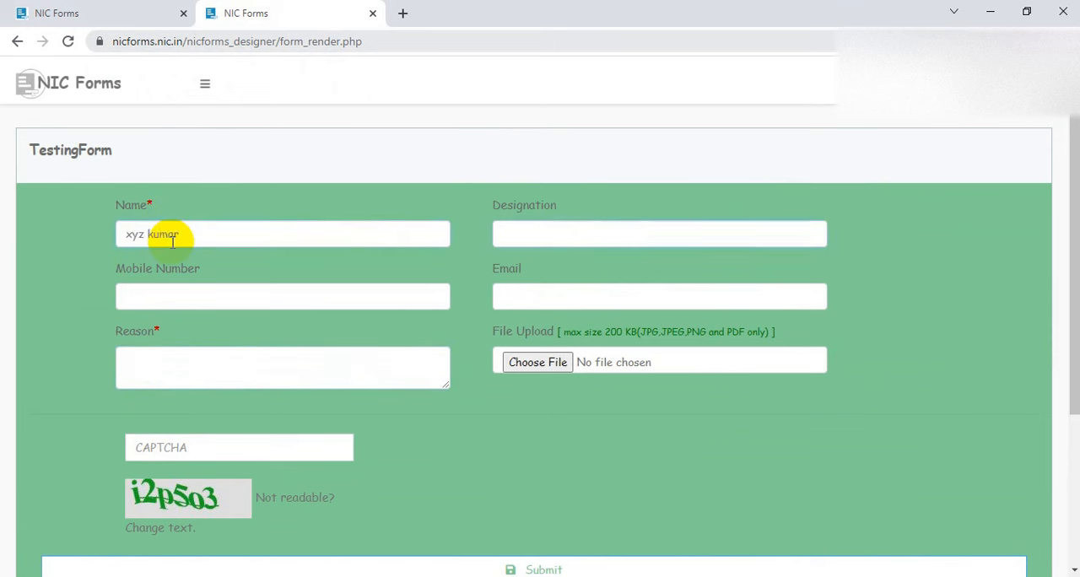
text(xyz desig)
Fill in the respondent's mobile number and email address in TestingForm
click(154, 292)
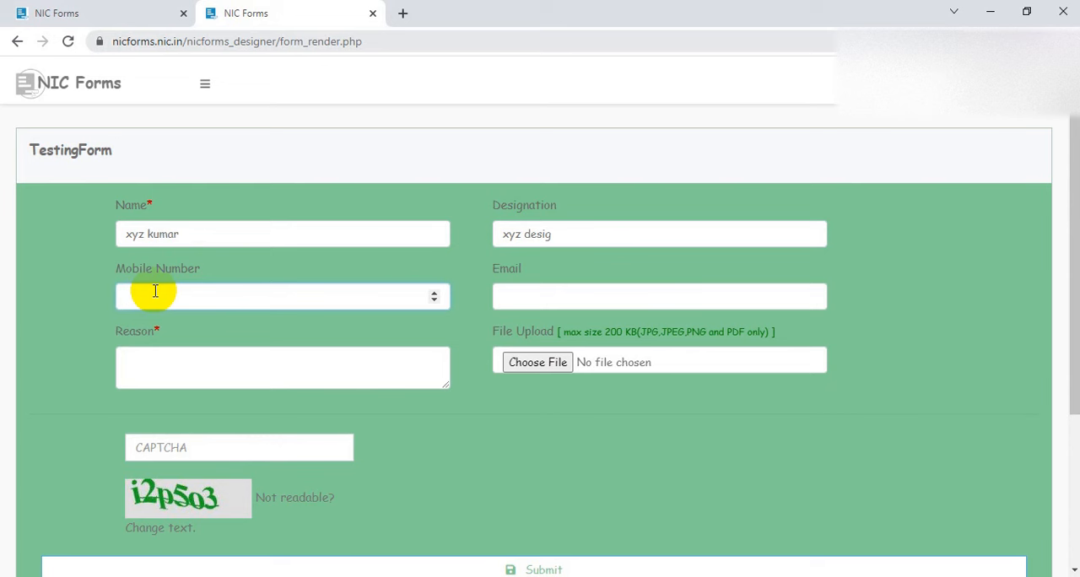
text(888888)
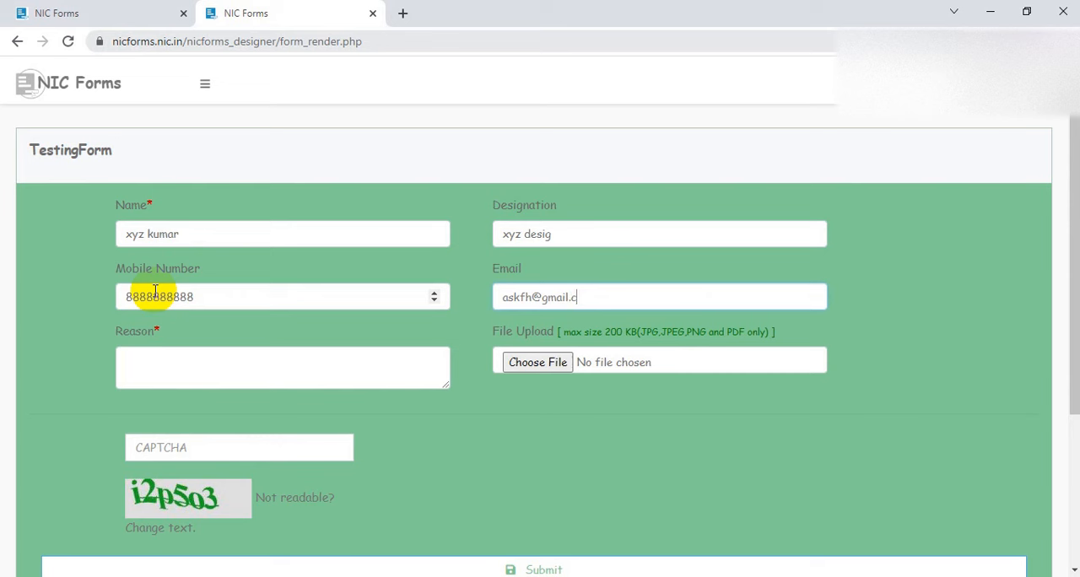
Enter "very urgent so submitting" as the reason
key(Tab)
text(very urgent so submitting)
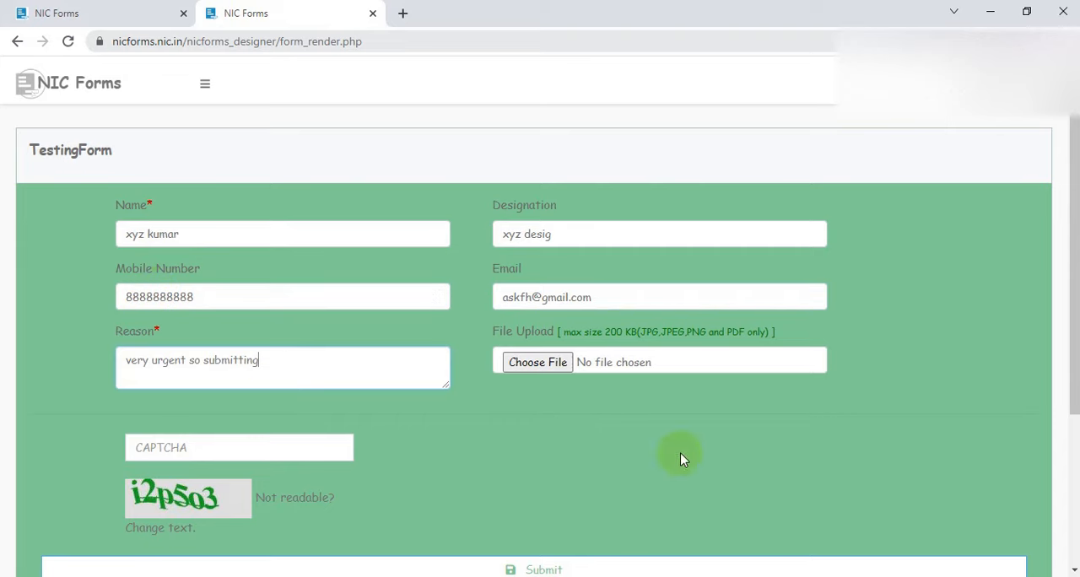
drag(562, 331, 629, 338)
click(628, 338)
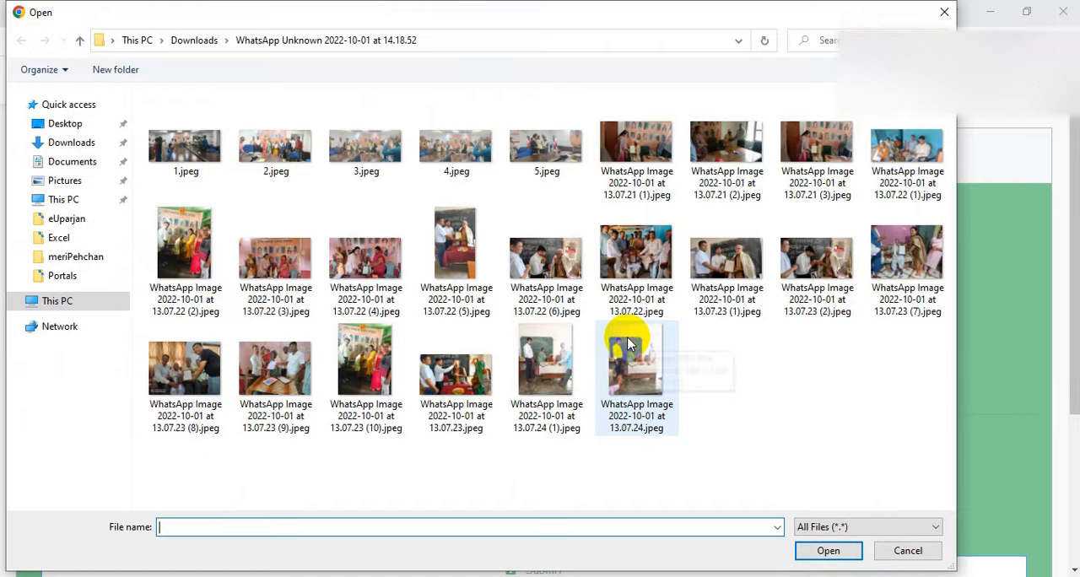
key(Escape)
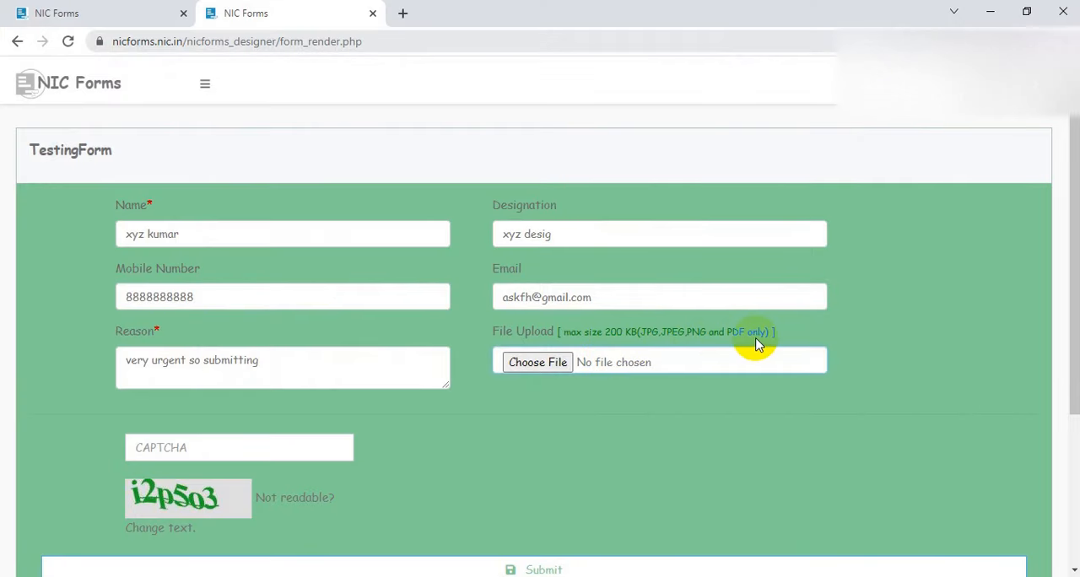
Enter the CAPTCHA code shown below the fields and submit the response
scroll(152, 566, down, 1)
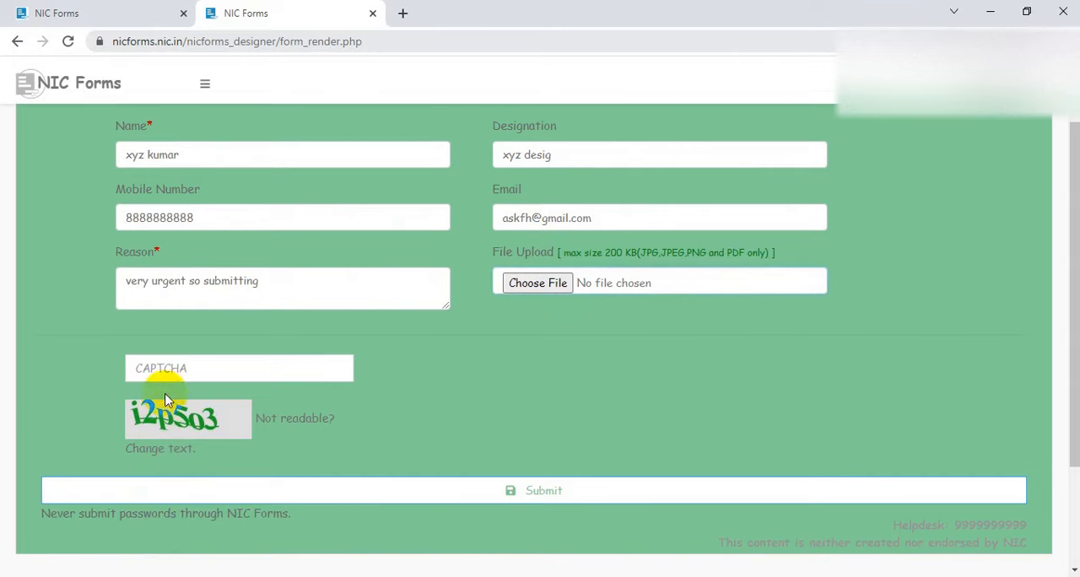
click(212, 369)
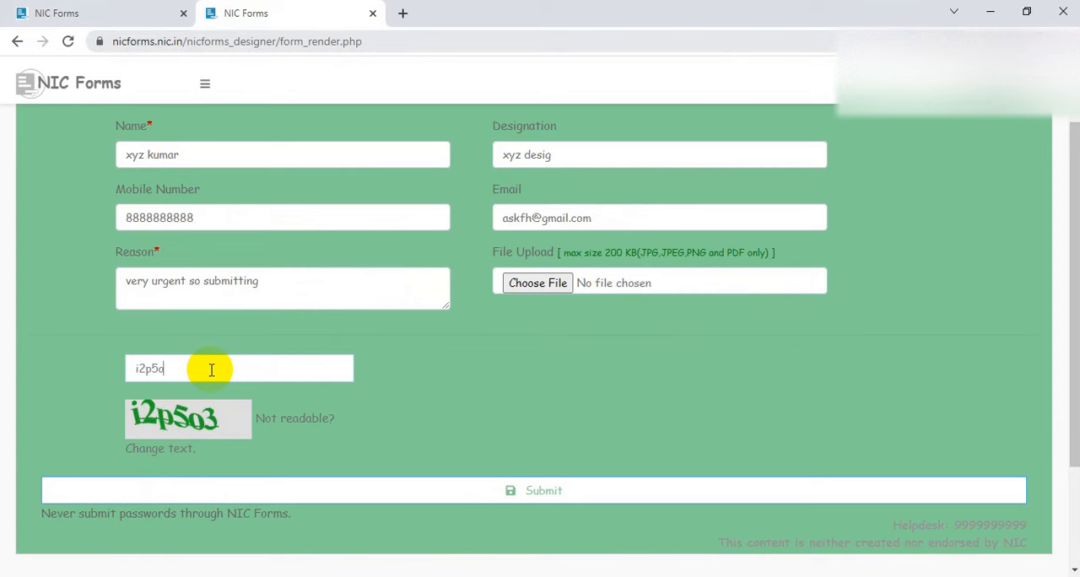
text(i2p5o3)
scroll(598, 414, down, 1)
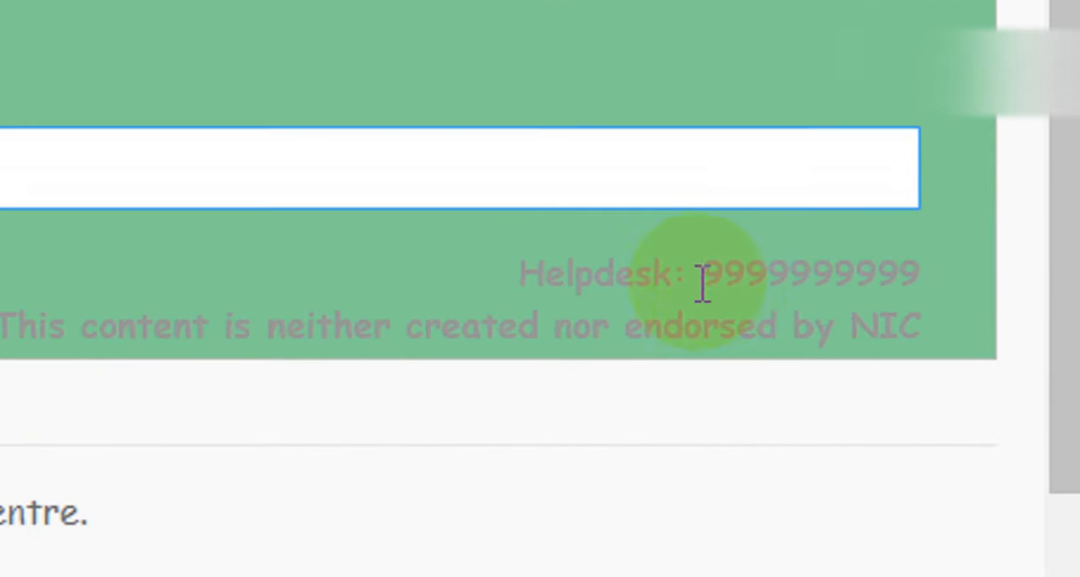
drag(702, 284, 914, 267)
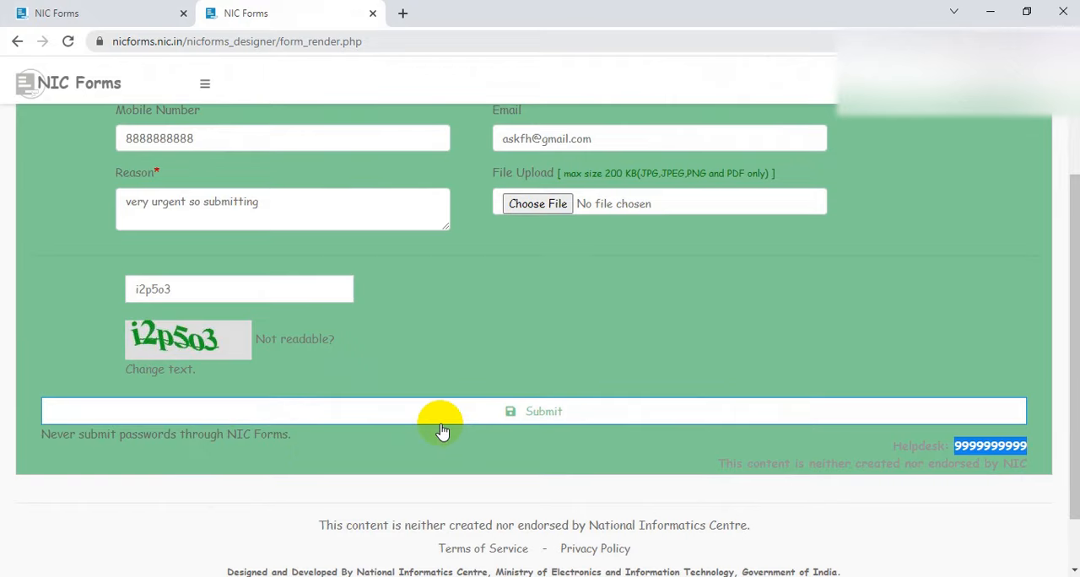
click(557, 413)
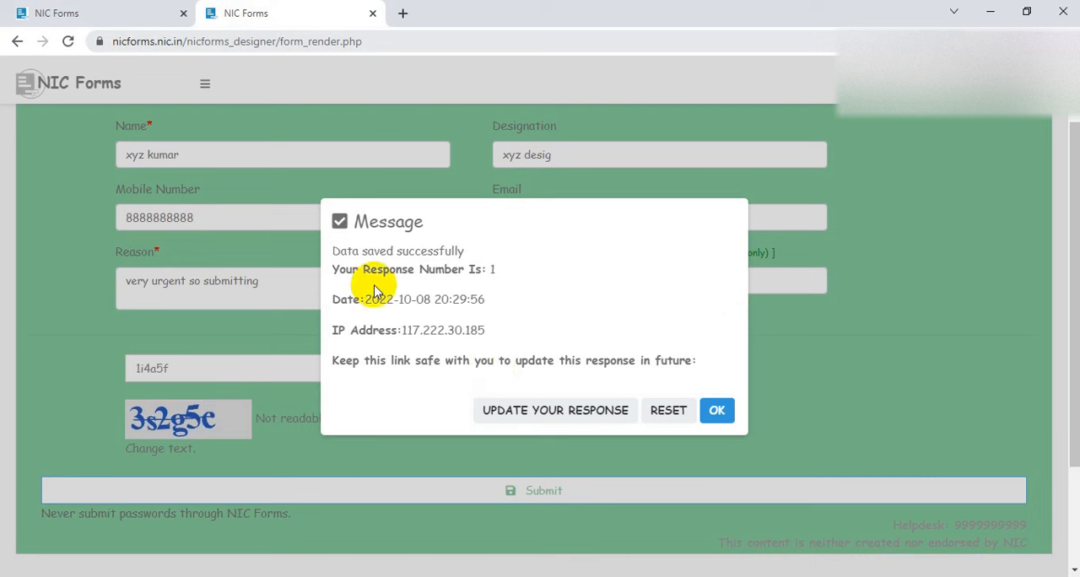
Review the response number and submission date in the message, and close it
double_click(490, 269)
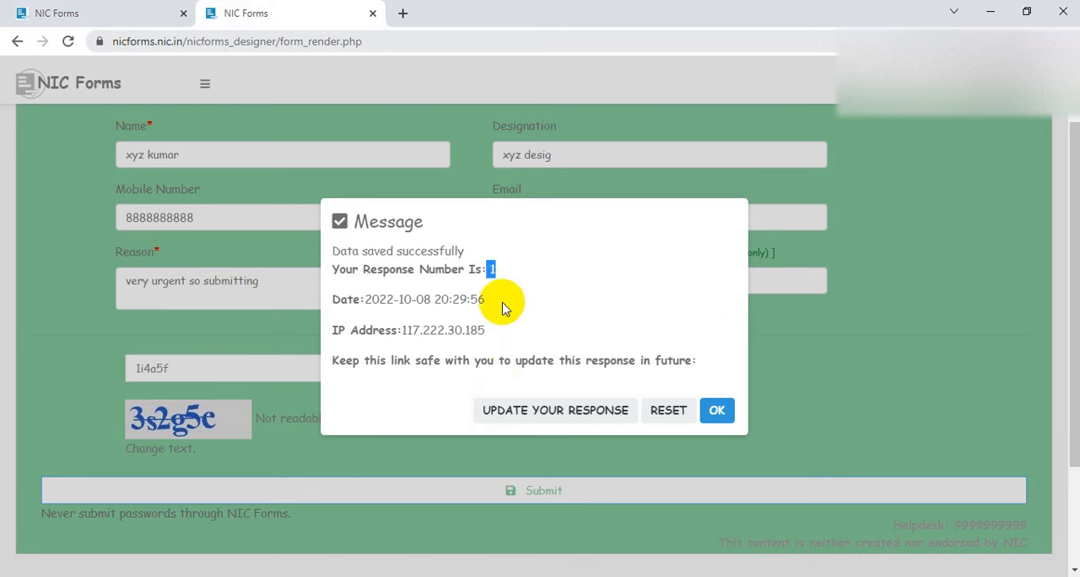
drag(486, 299, 443, 301)
click(445, 345)
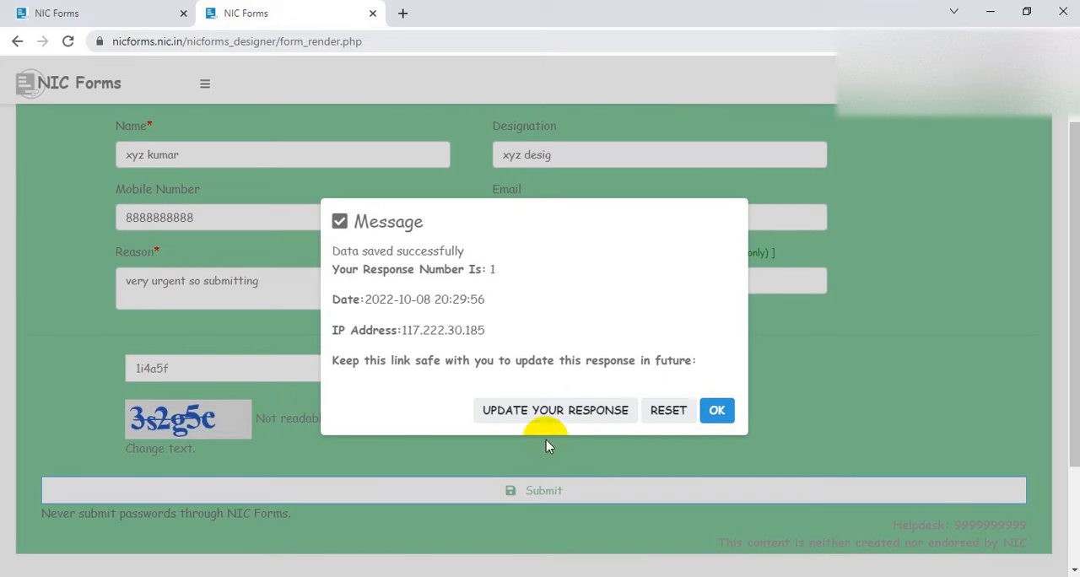
click(715, 410)
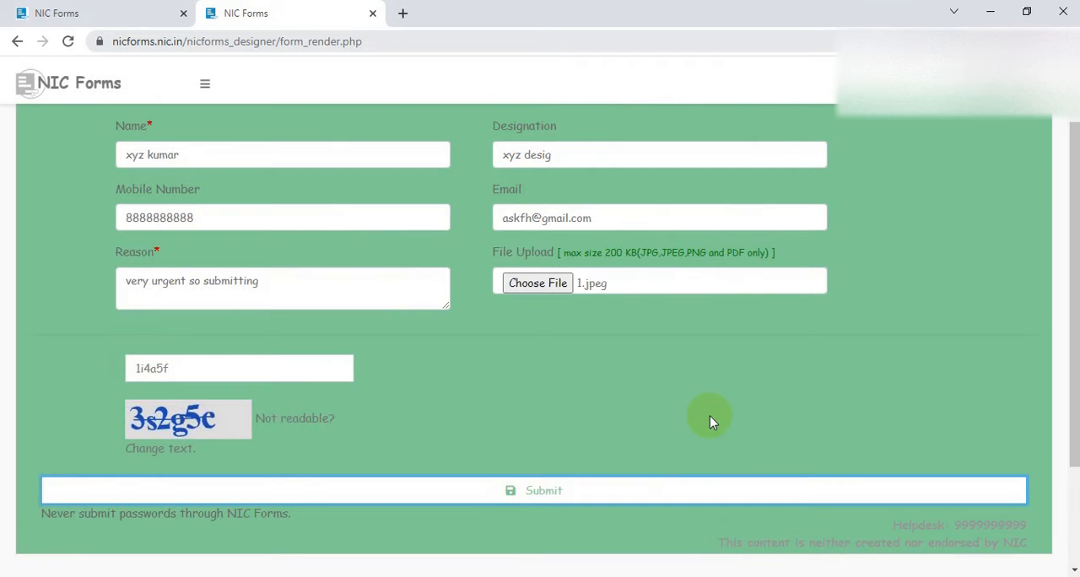
scroll(695, 414, up, 2)
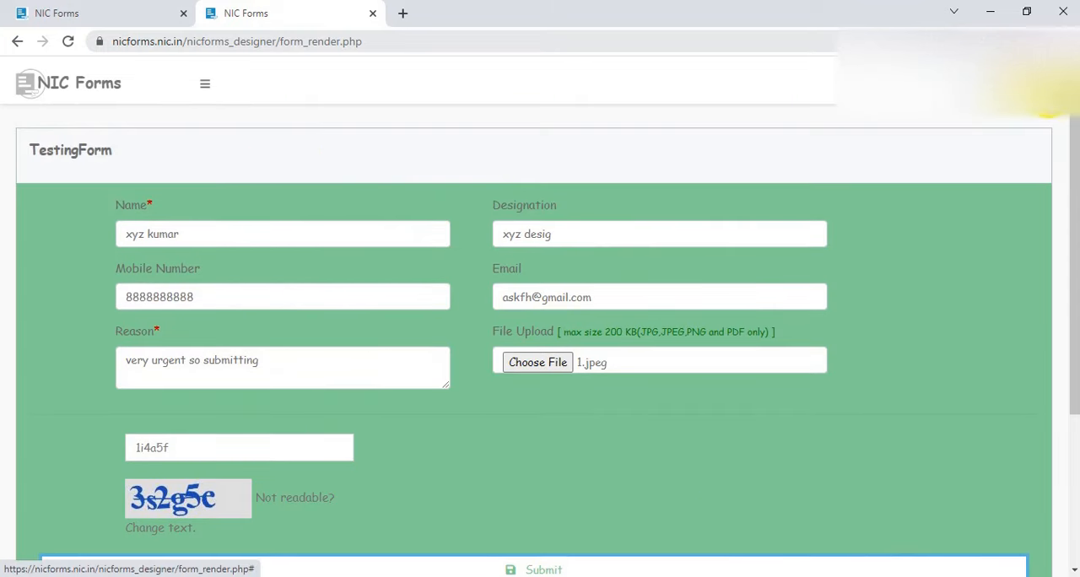
click(1046, 82)
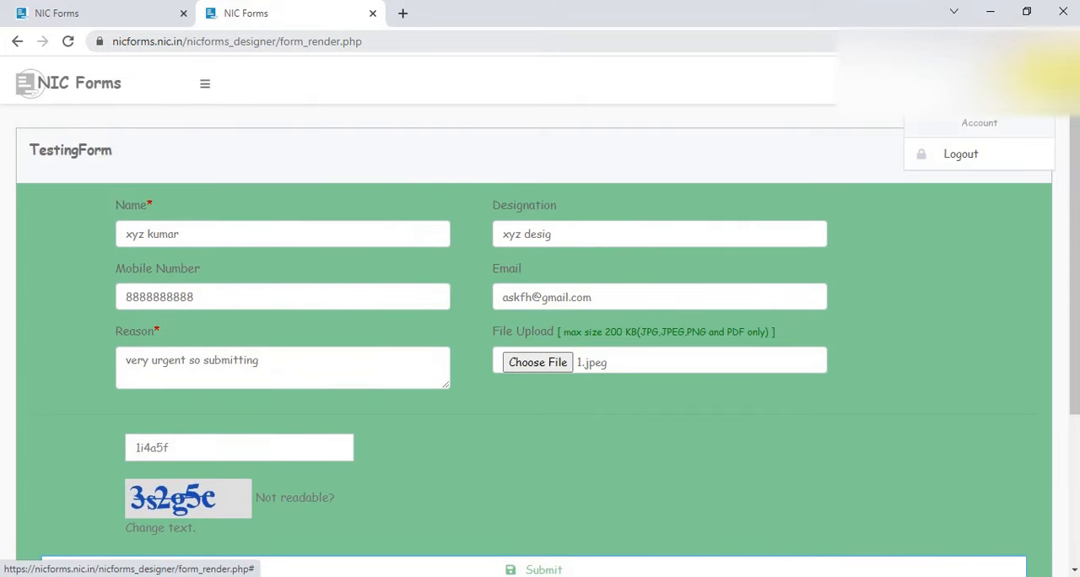
click(825, 164)
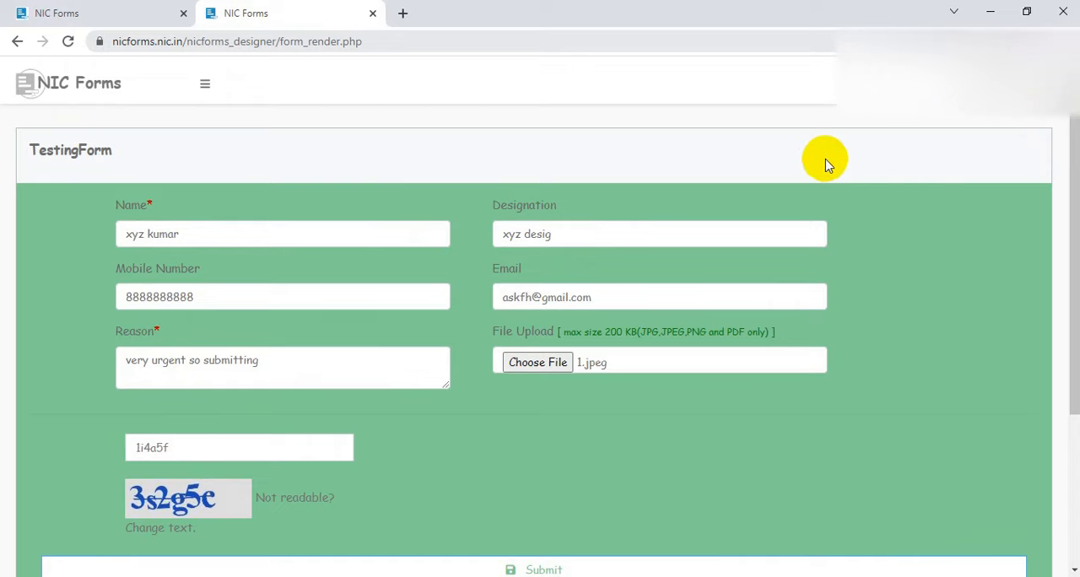
scroll(820, 179, down, 2)
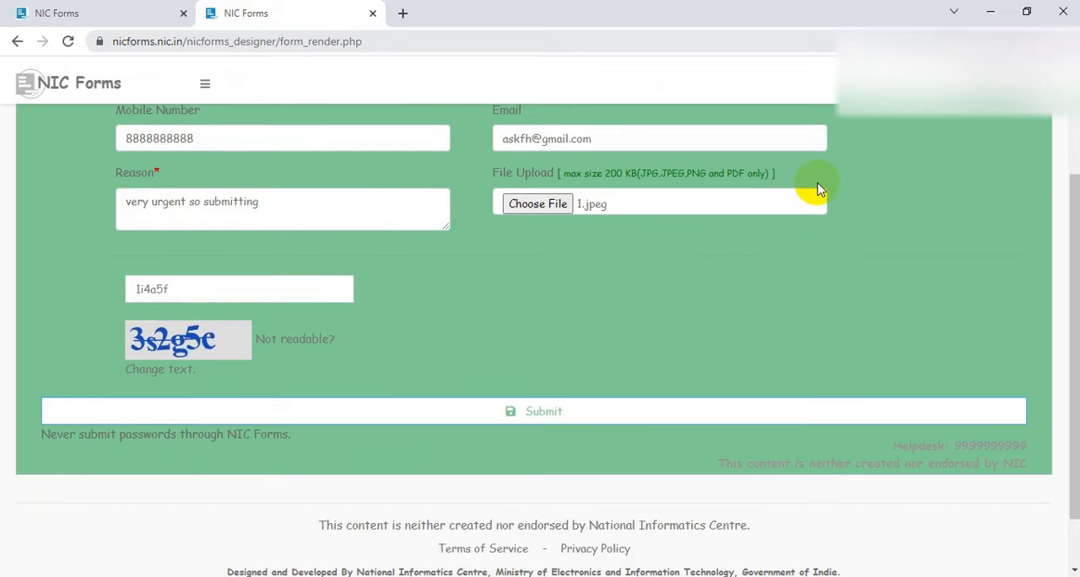
scroll(818, 187, up, 2)
scroll(818, 188, down, 1)
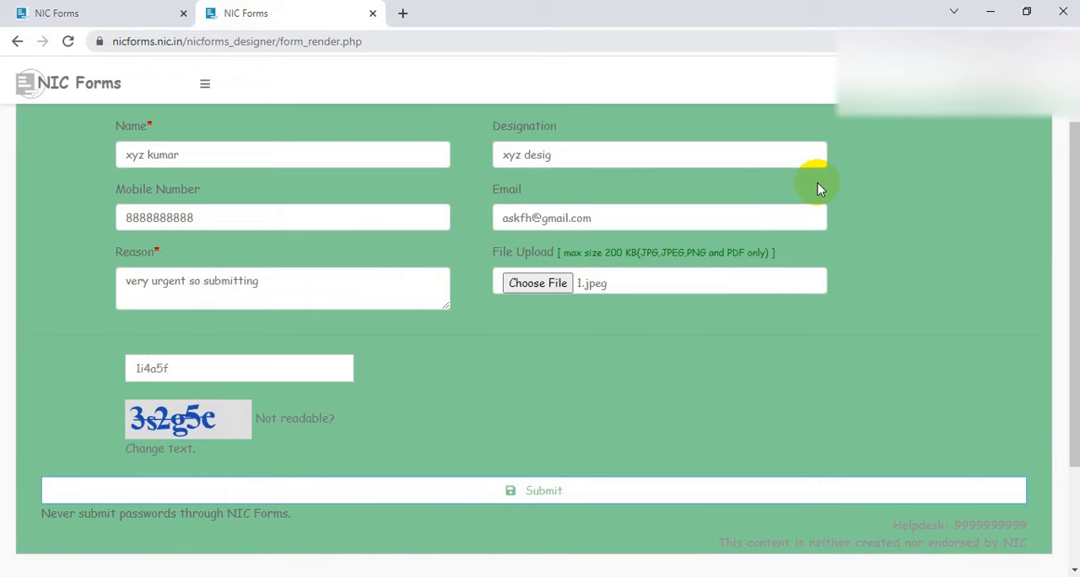
Return to TestingForm's management page, copy its response link from the form properties, and dismiss the alert
click(44, 18)
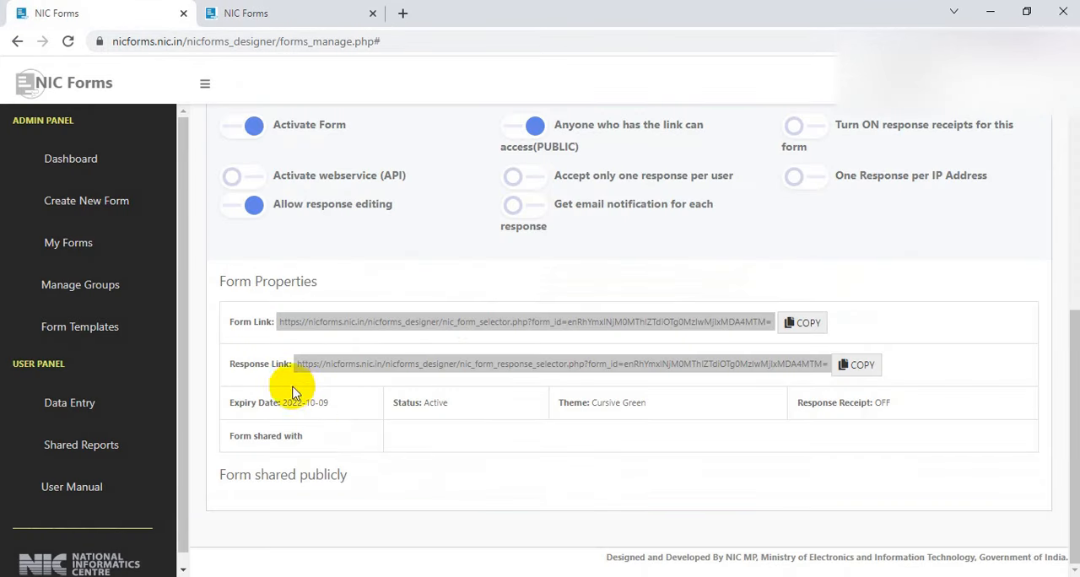
drag(297, 365, 817, 368)
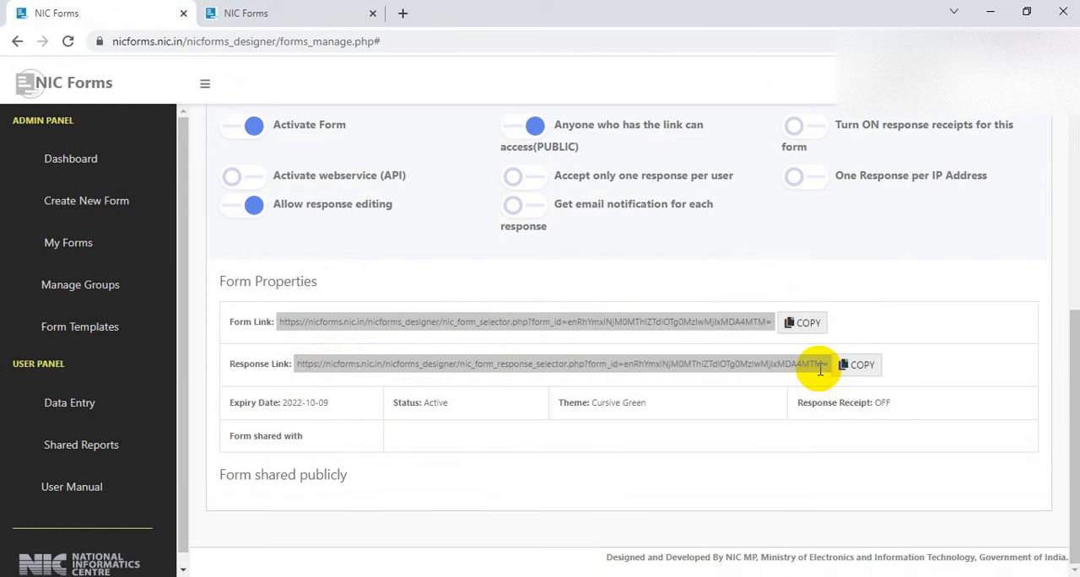
click(866, 365)
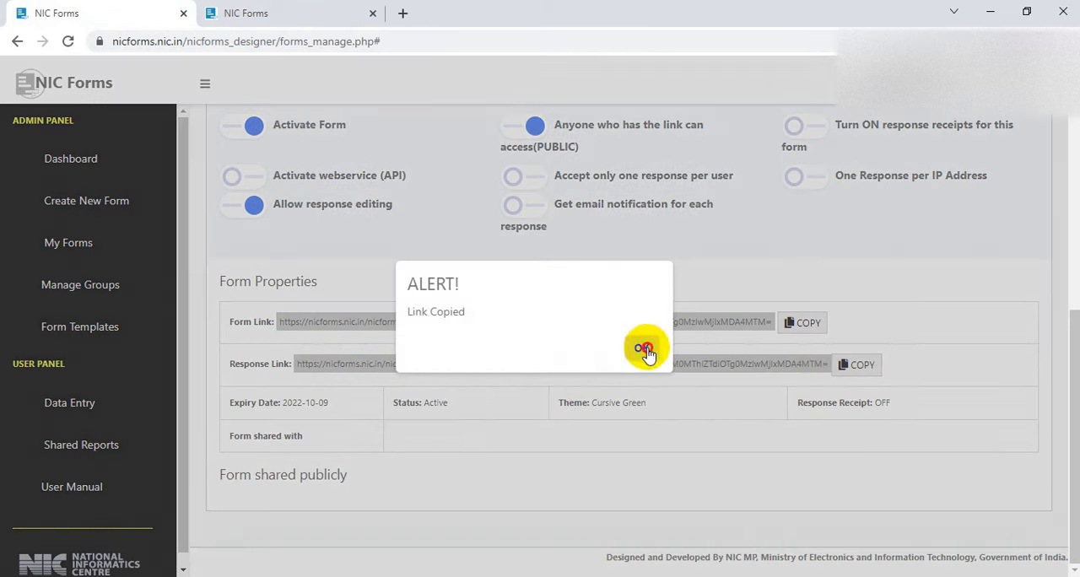
click(643, 346)
Open the response receivers management for TestingForm
scroll(633, 361, up, 6)
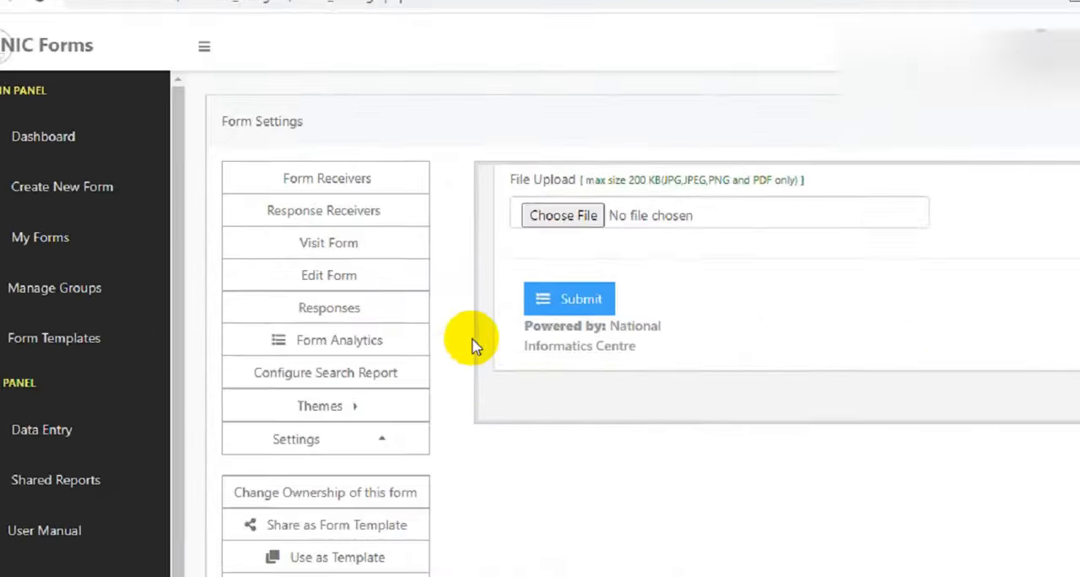
scroll(470, 343, down, 6)
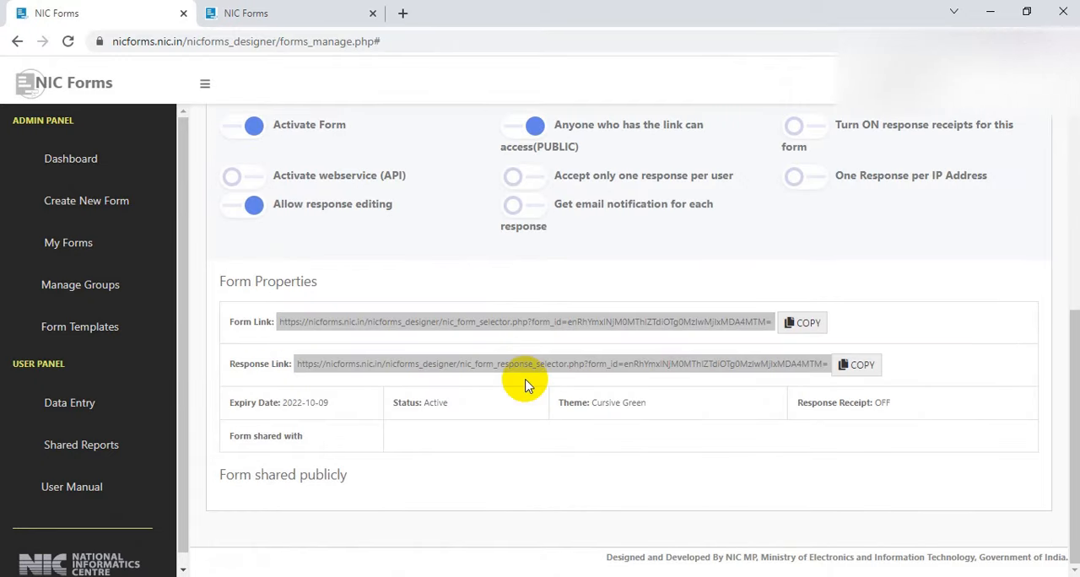
scroll(525, 384, up, 6)
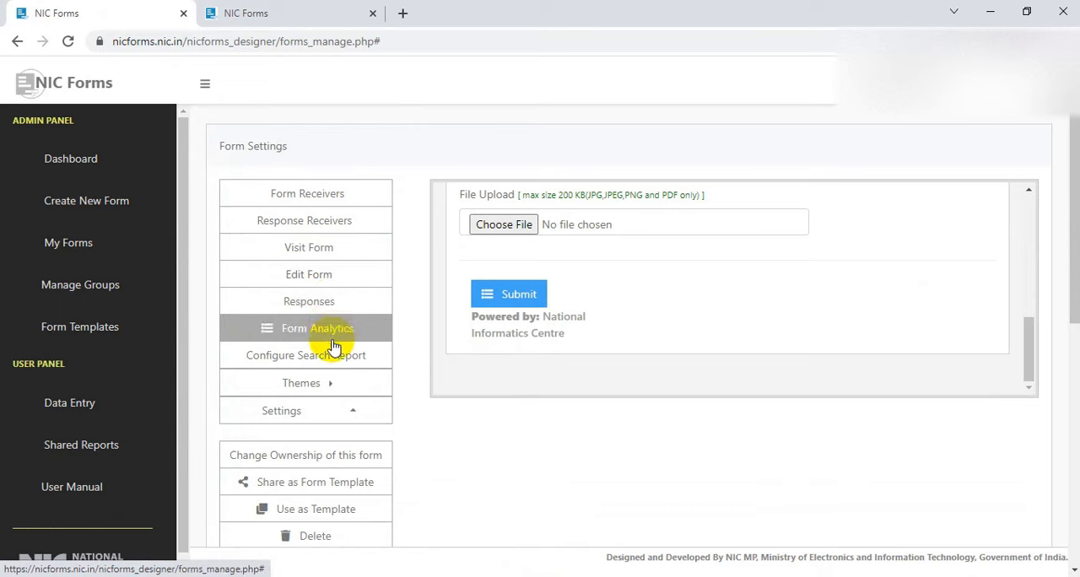
click(329, 221)
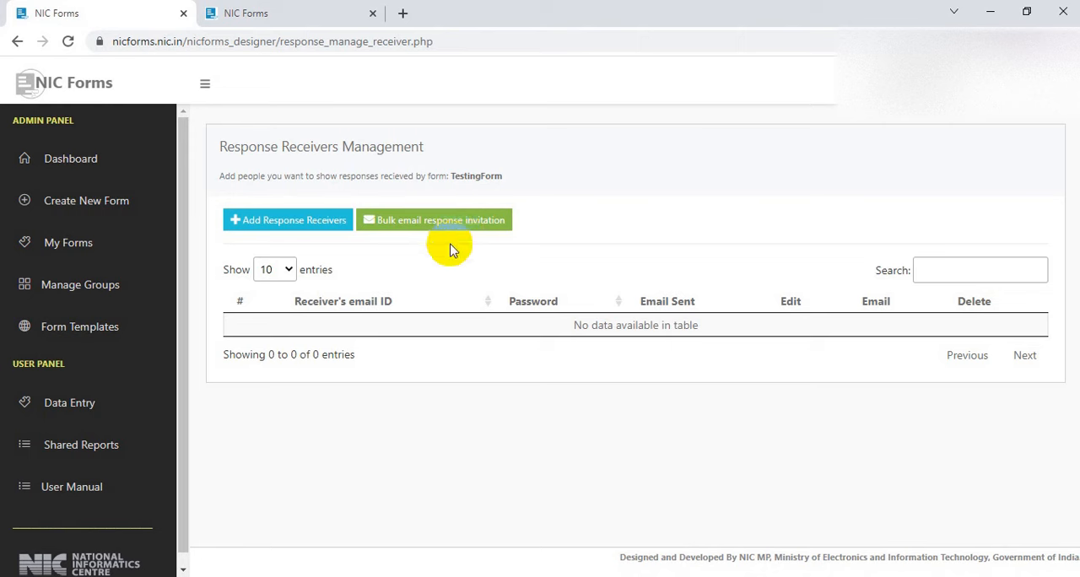
Bring up the dialog for adding a response receiver, look at its group list and email ID field, and close it without adding anyone
click(276, 225)
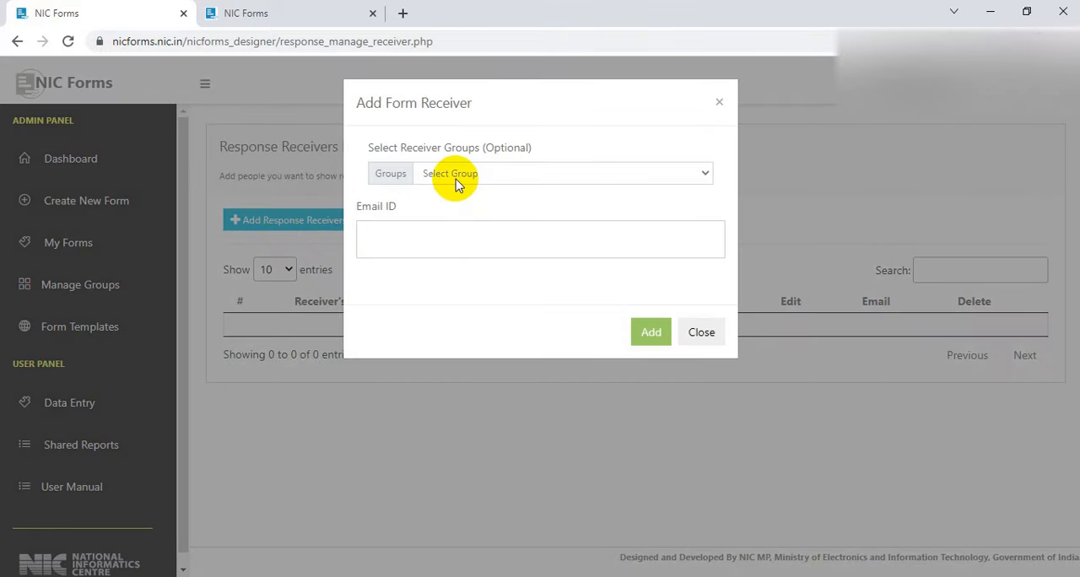
click(456, 176)
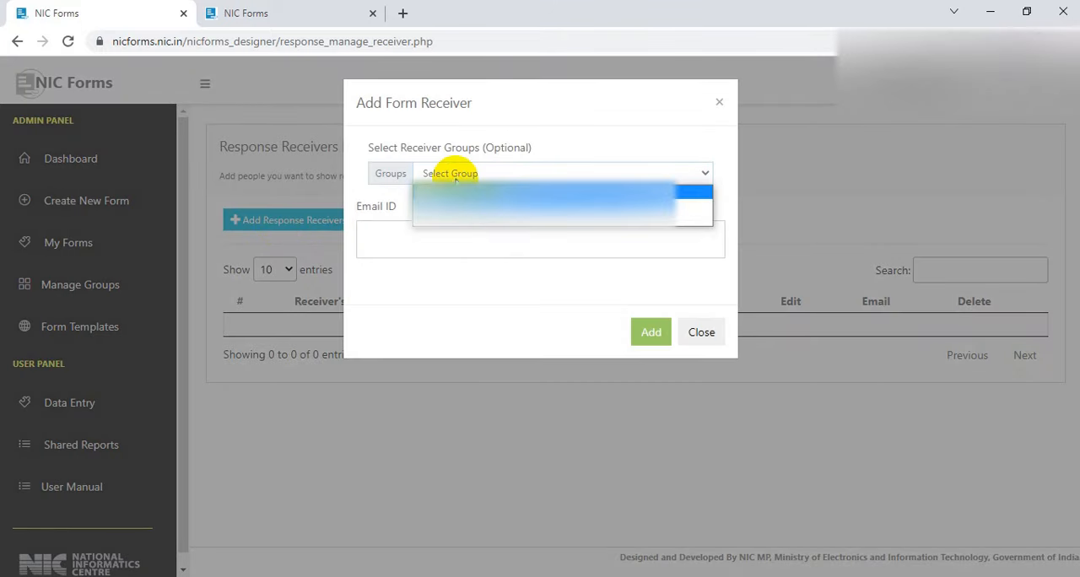
click(457, 175)
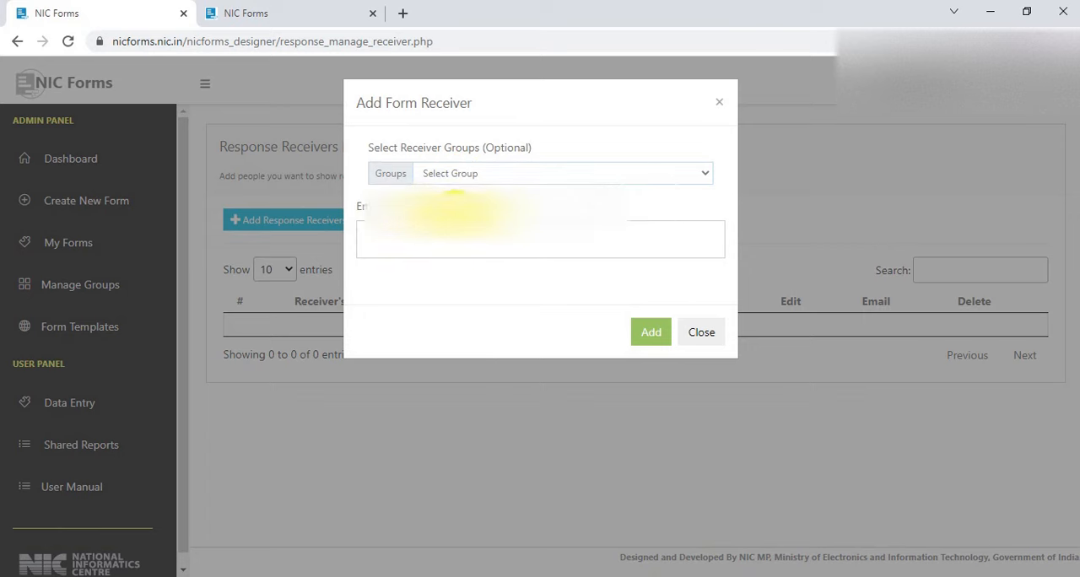
click(387, 240)
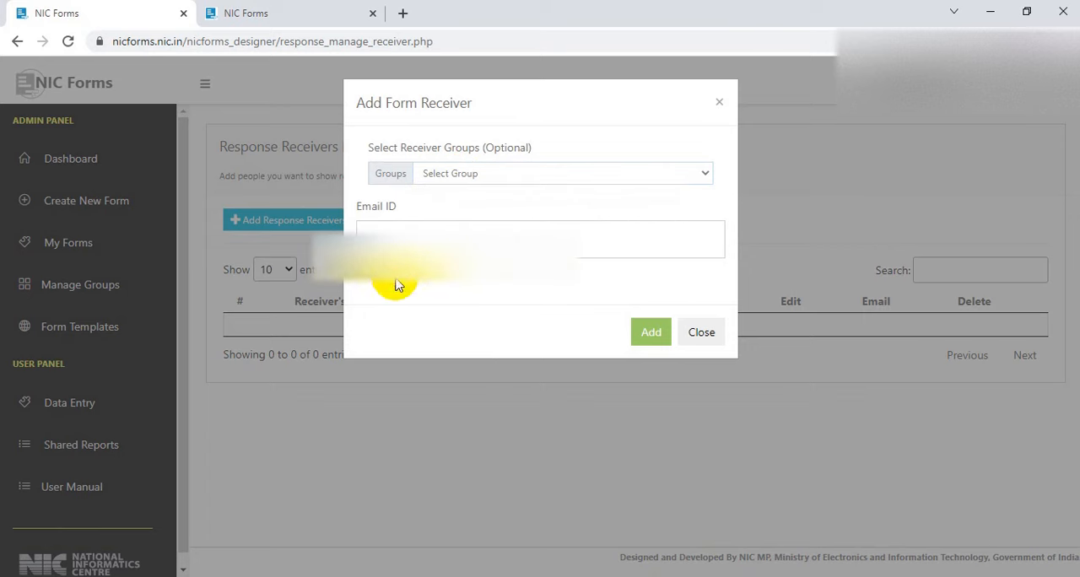
click(701, 333)
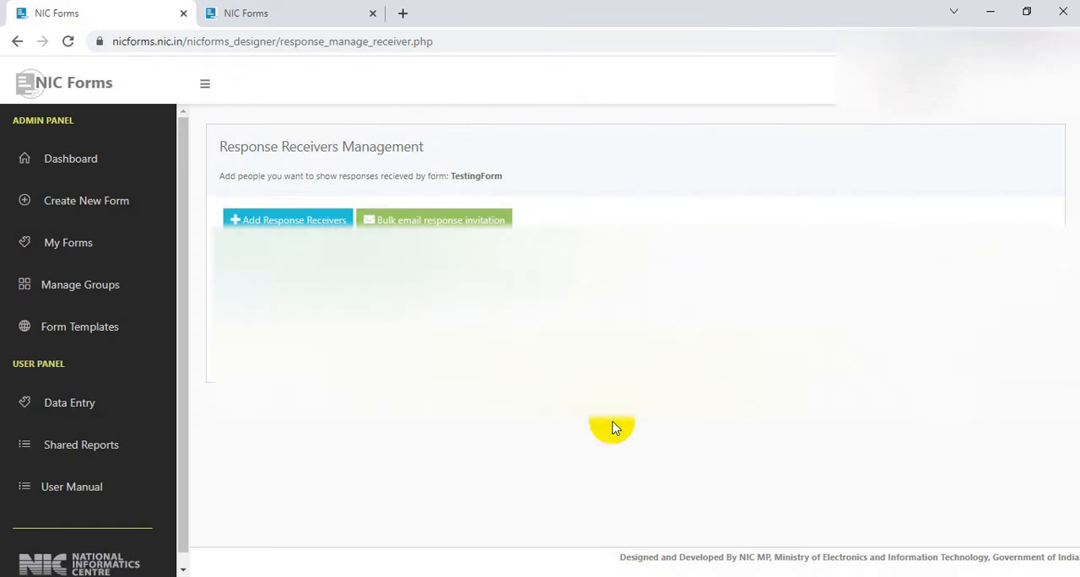
Go to the dashboard and check the active TestingForm's creation and expiry dates among the recent forms
click(51, 172)
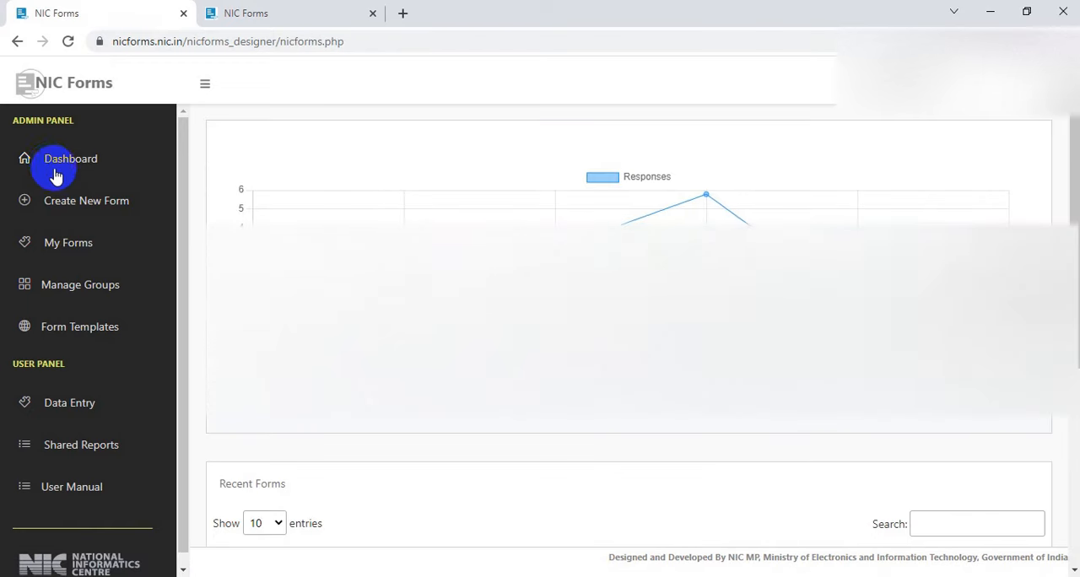
scroll(438, 413, down, 1)
scroll(437, 414, down, 3)
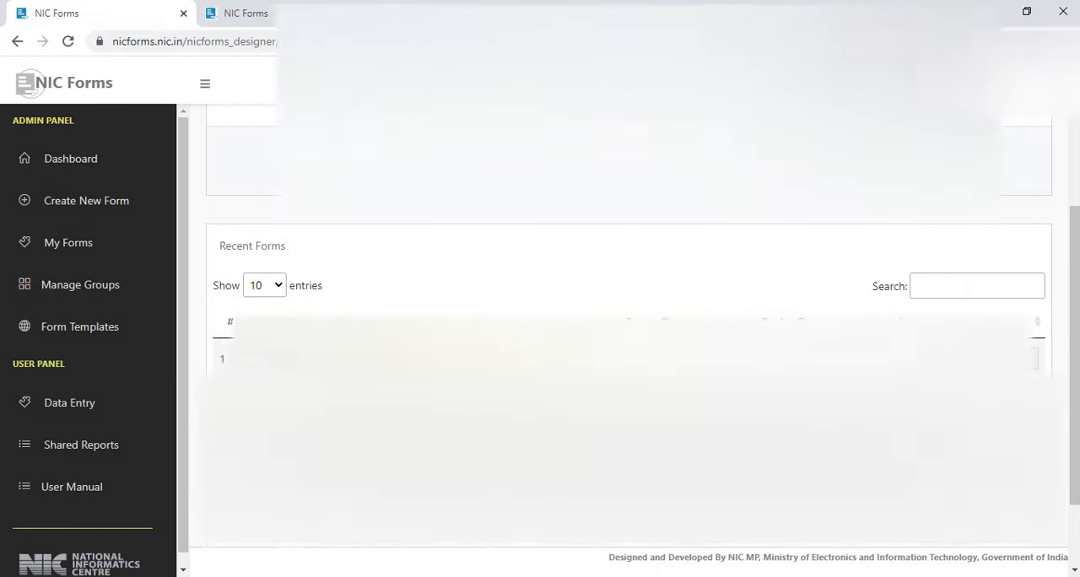
scroll(510, 376, up, 1)
scroll(510, 375, up, 1)
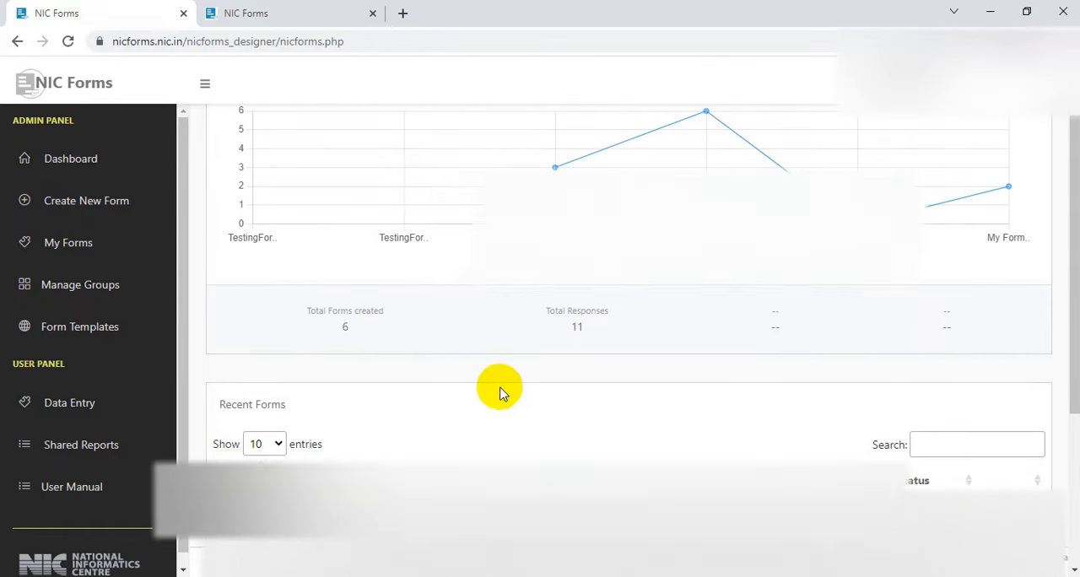
scroll(745, 455, down, 1)
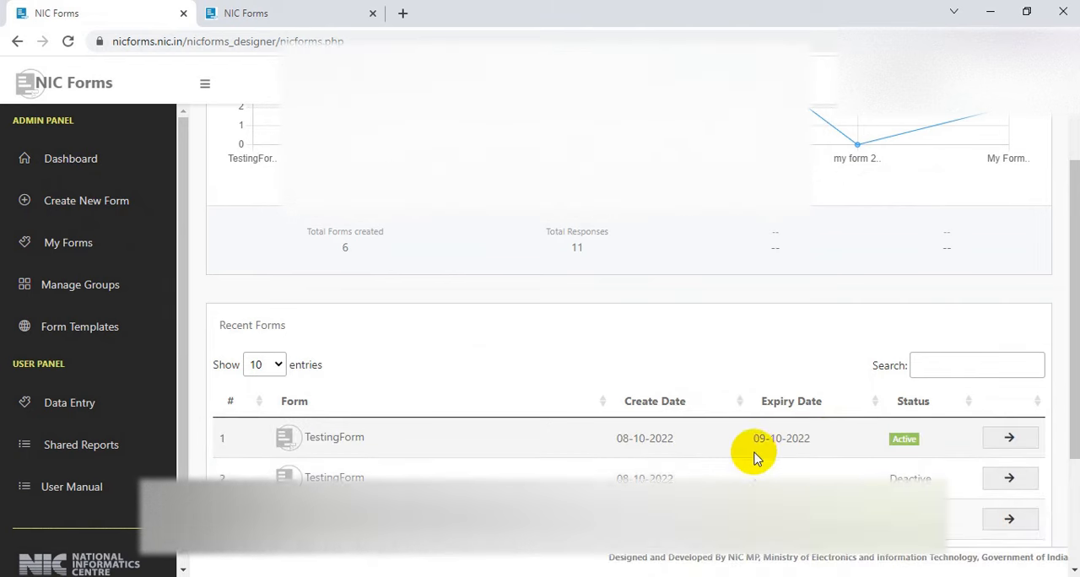
drag(623, 439, 655, 439)
click(683, 442)
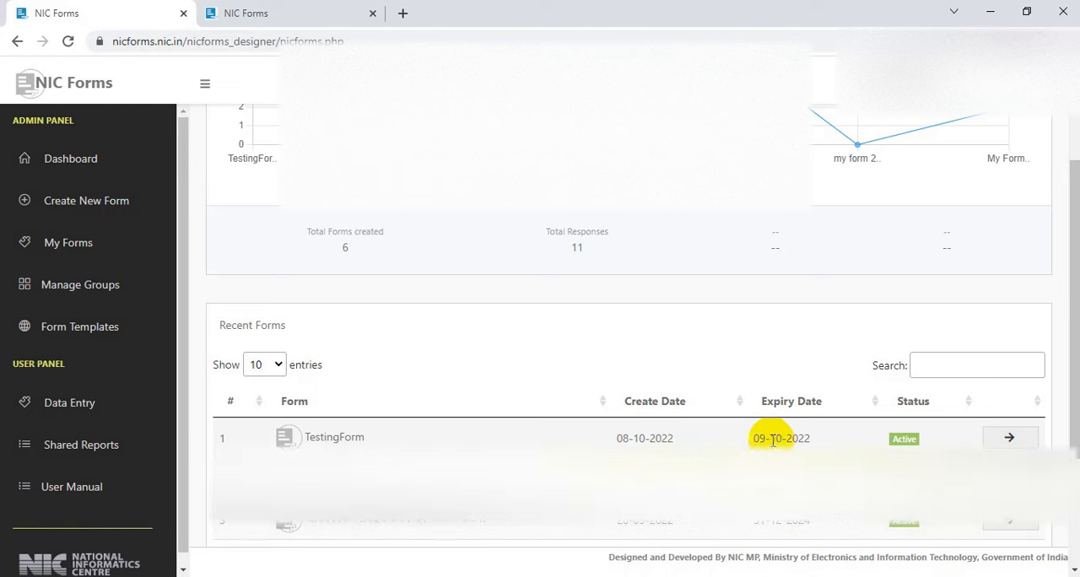
drag(757, 439, 819, 437)
click(820, 437)
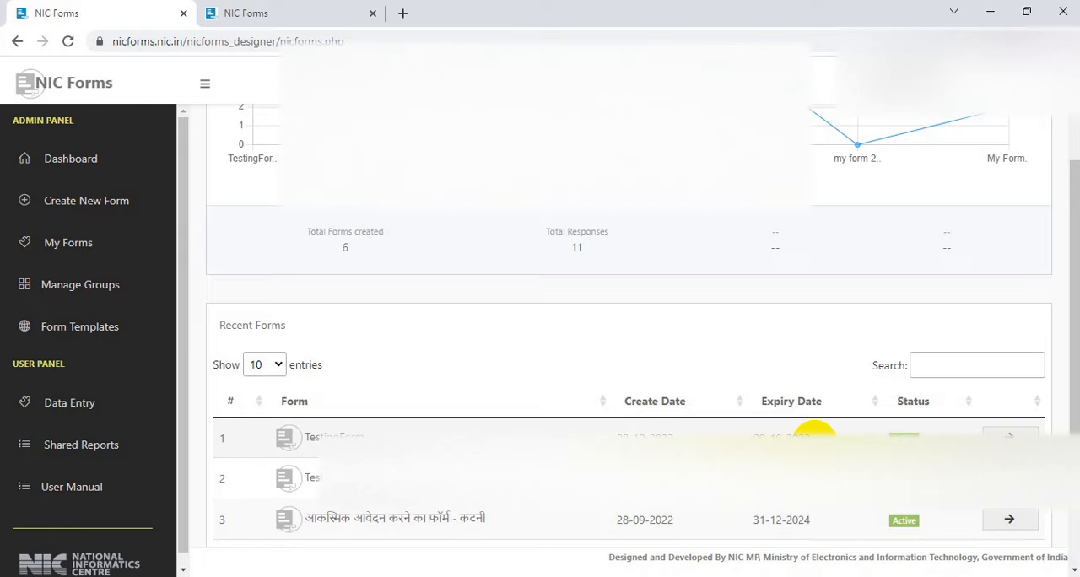
Open the active TestingForm's settings, view the dialog for changing its expiry date, and close it without saving
click(1016, 435)
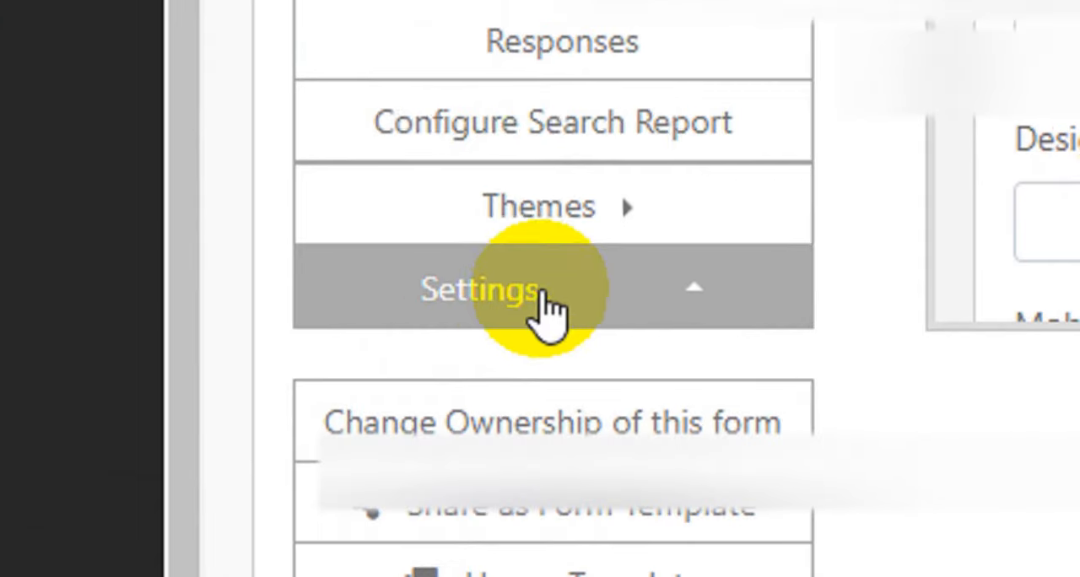
click(691, 296)
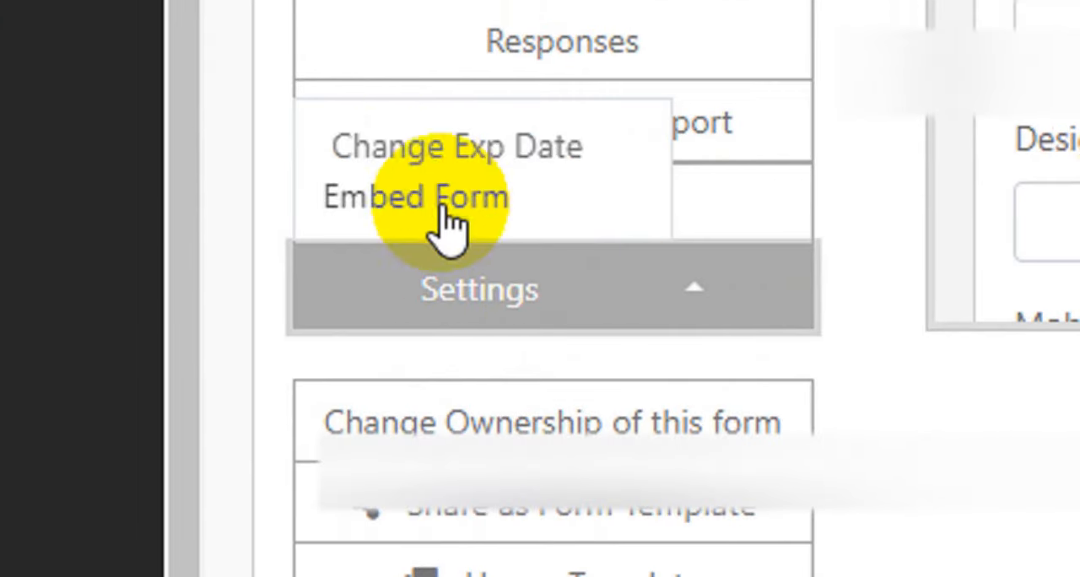
click(411, 143)
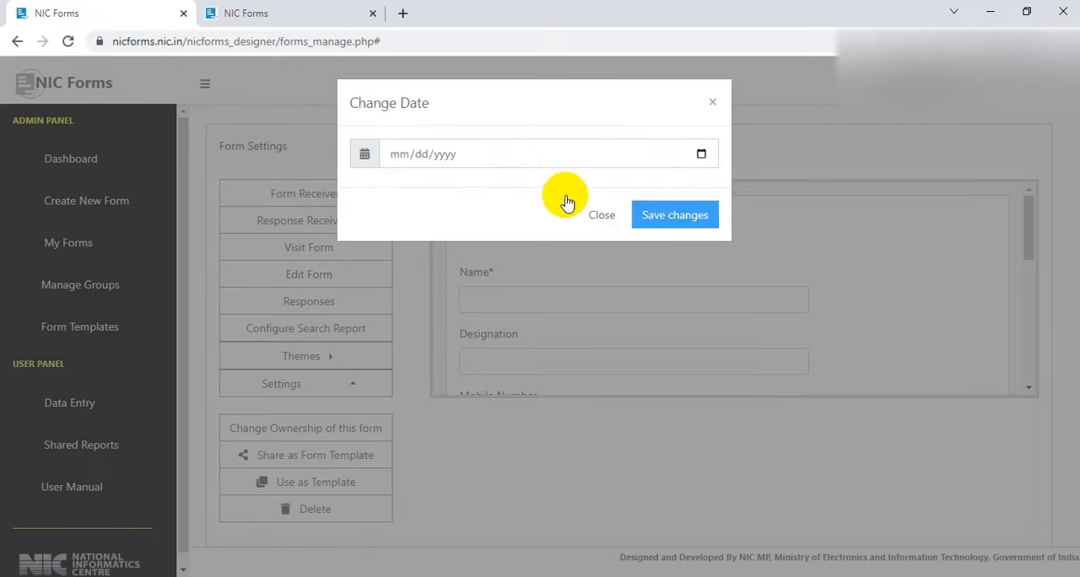
click(712, 106)
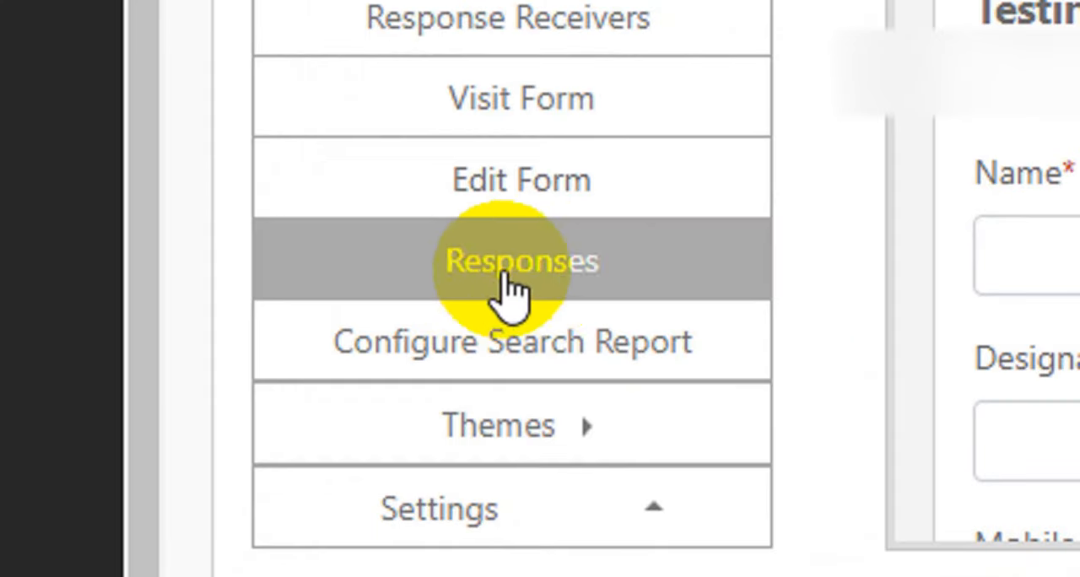
Open TestingForm's responses report and review the name and reason in the submitted entry
click(553, 283)
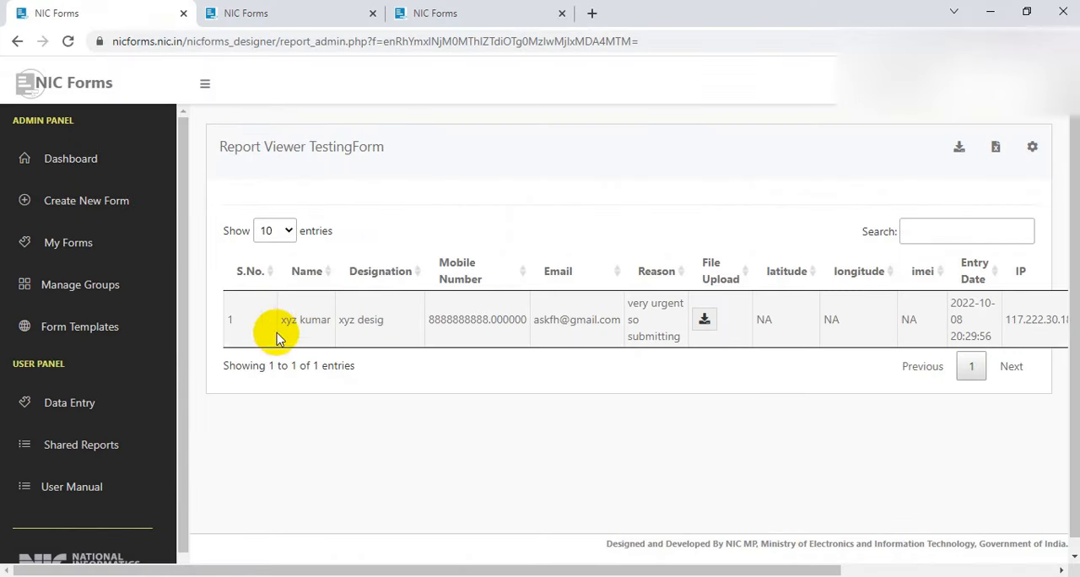
drag(285, 320, 291, 320)
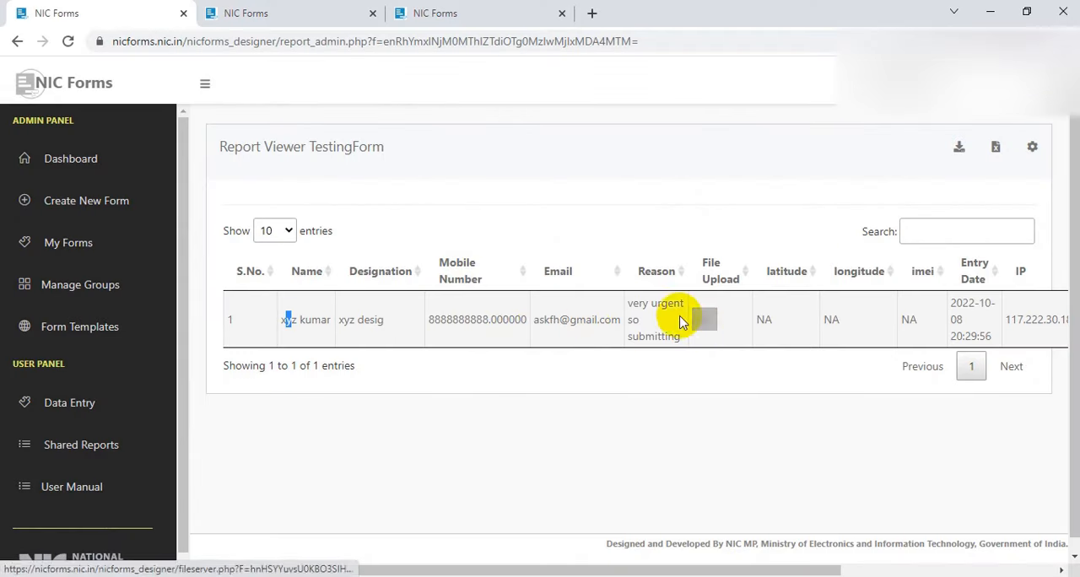
drag(629, 304, 658, 337)
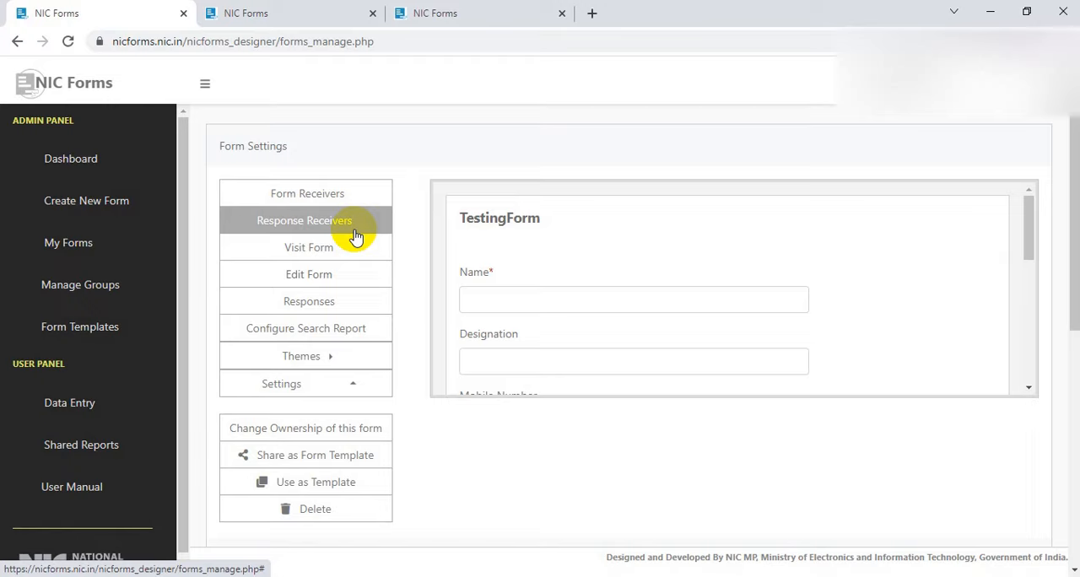
Check the response link in TestingForm's properties and examine the response receiver login page it leads to
scroll(355, 265, down, 5)
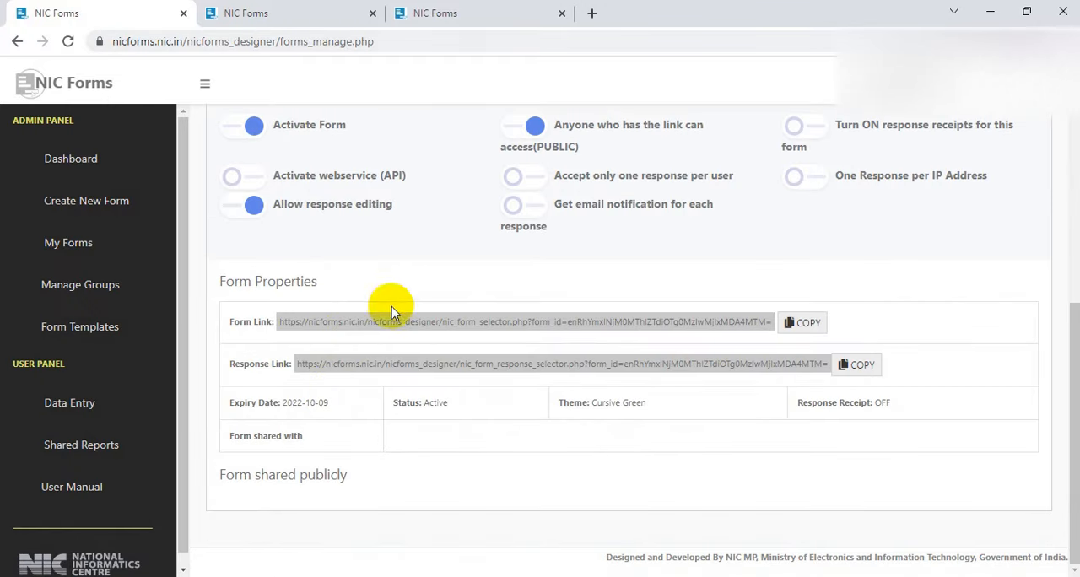
click(420, 10)
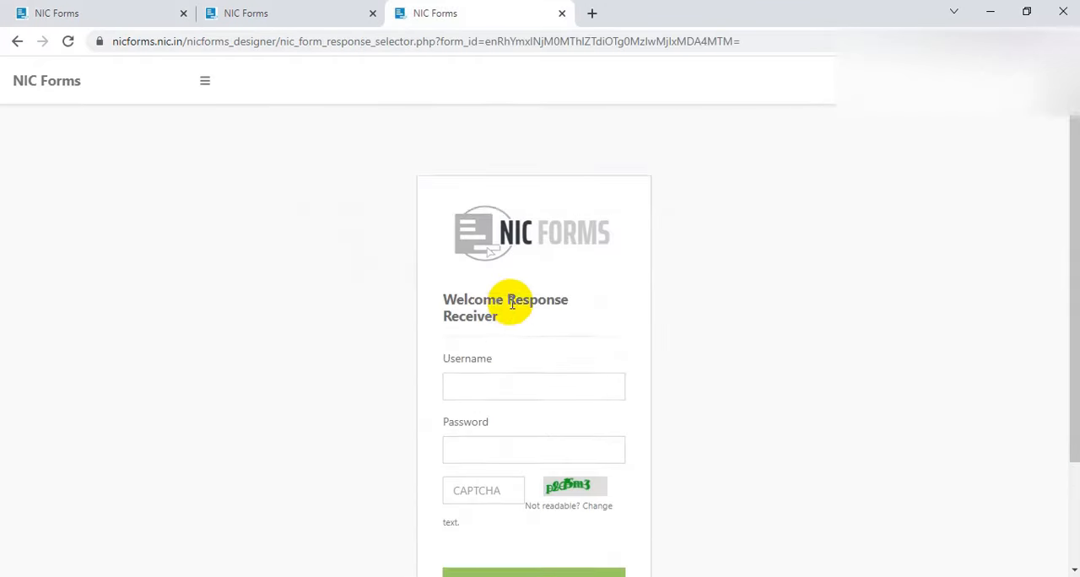
scroll(498, 304, down, 2)
drag(445, 218, 502, 241)
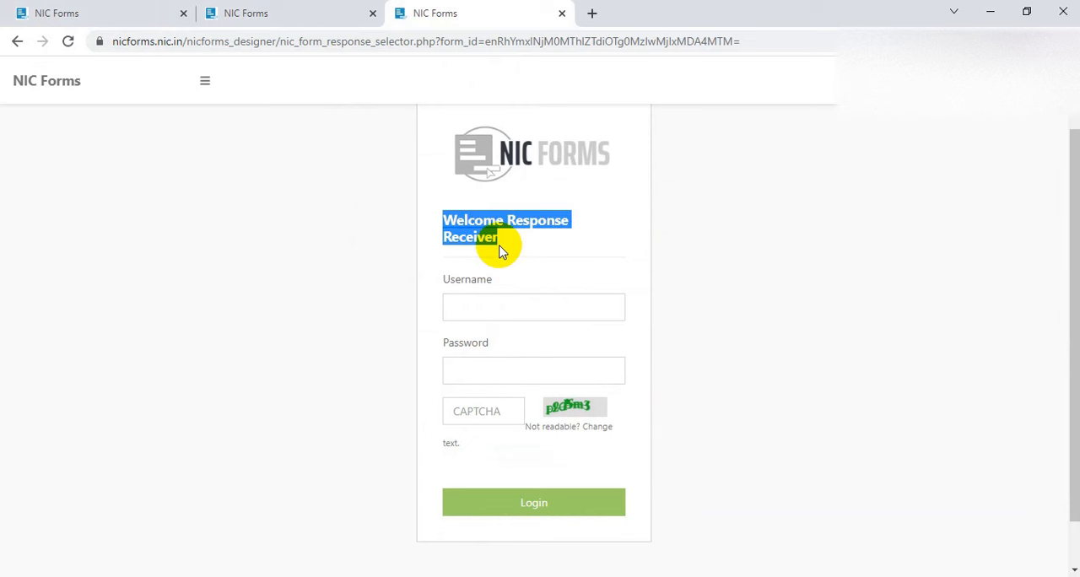
click(501, 250)
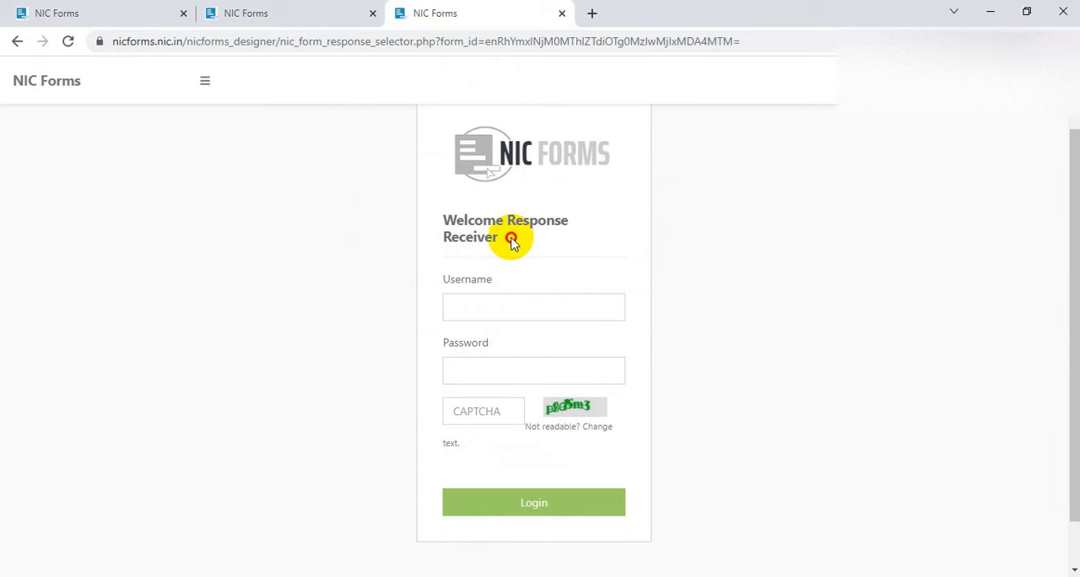
drag(509, 239, 484, 235)
double_click(454, 222)
click(511, 248)
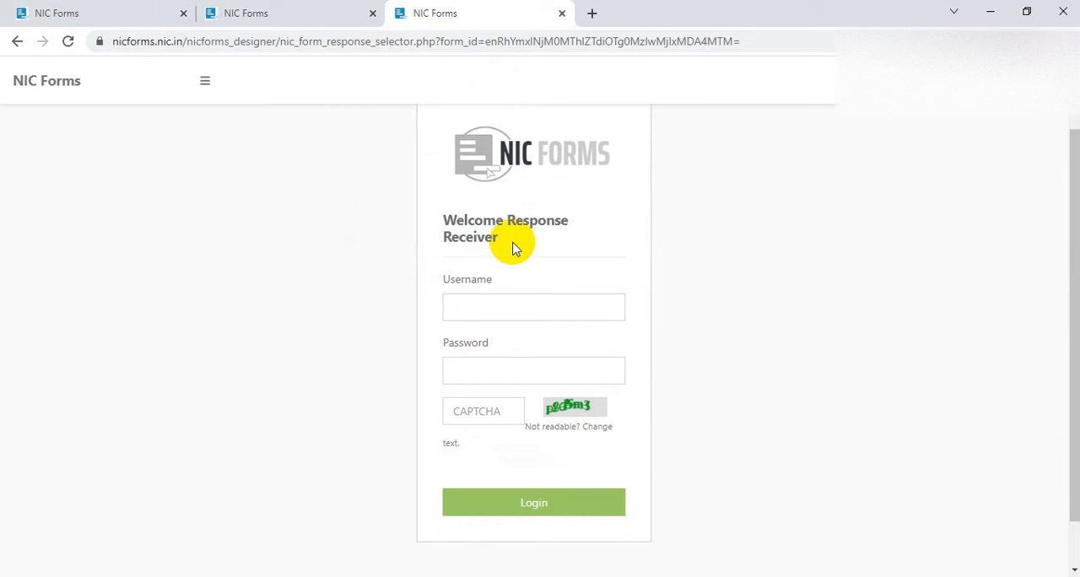